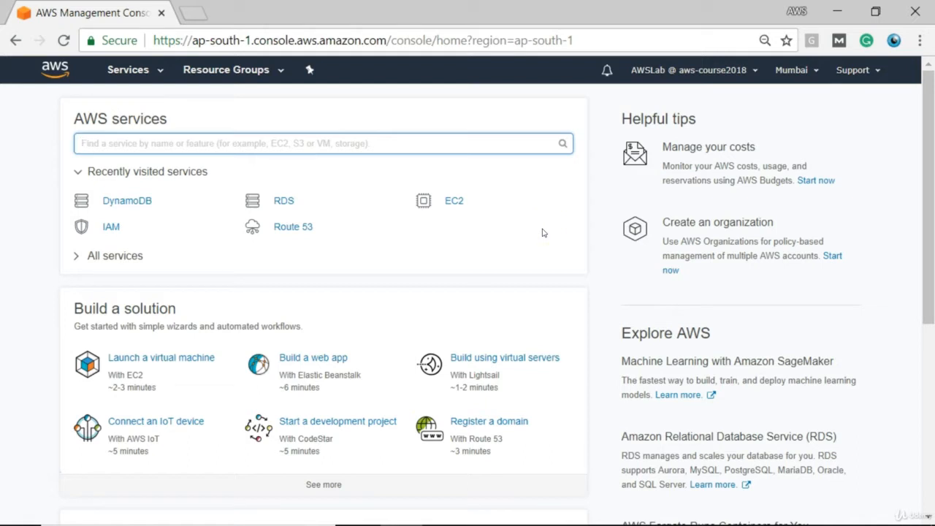
# Check the selected region in the list of AWS regions
pyautogui.click(815, 73)
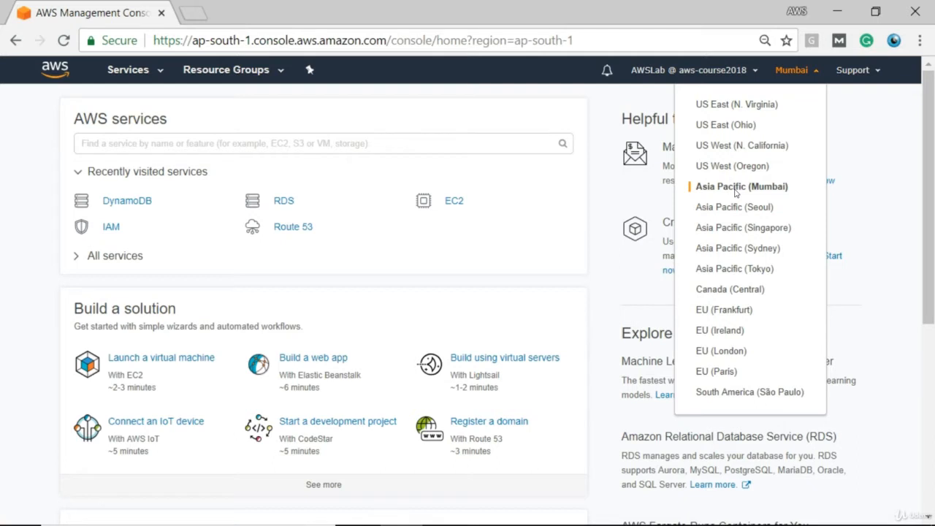
pyautogui.click(590, 100)
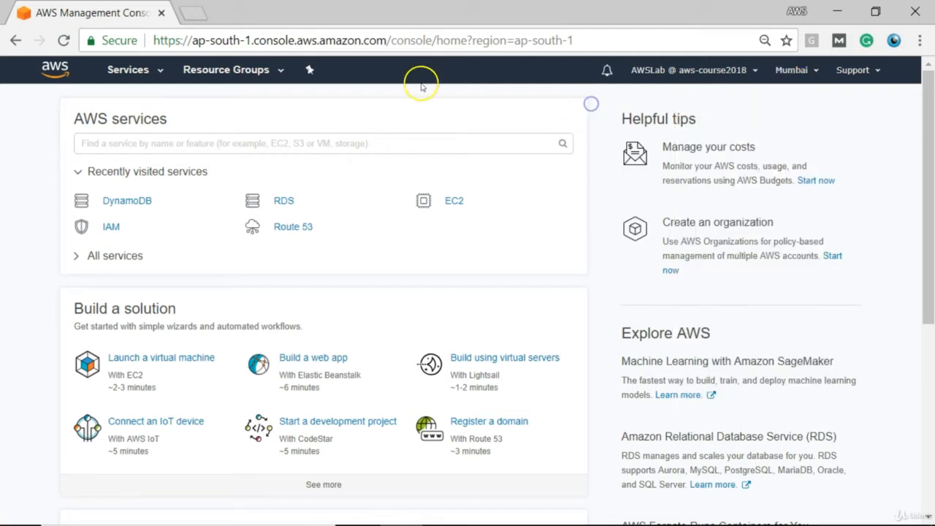
pyautogui.click(160, 145)
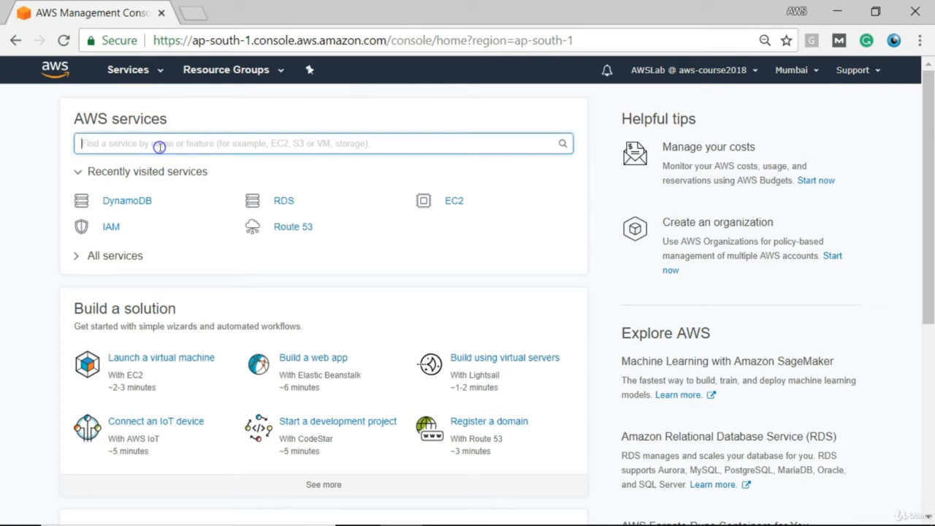
pyautogui.write('Dy')
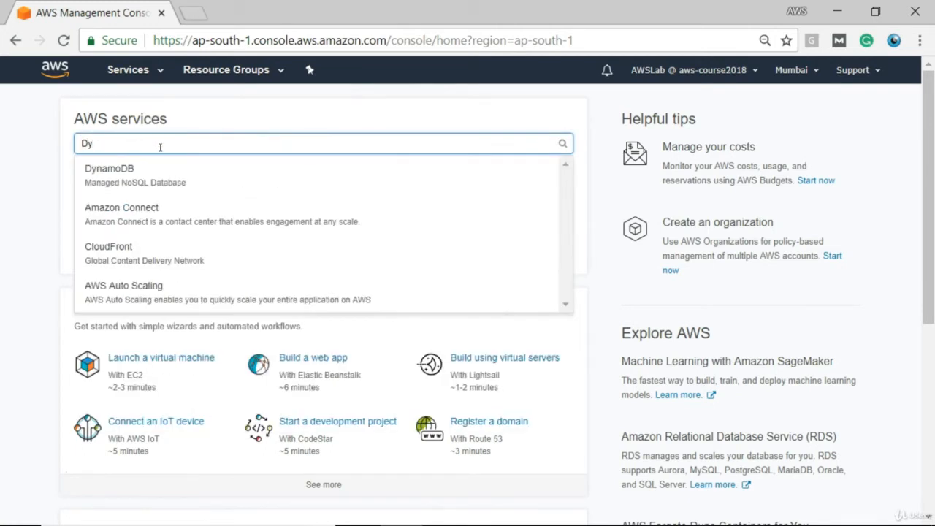
pyautogui.write('n')
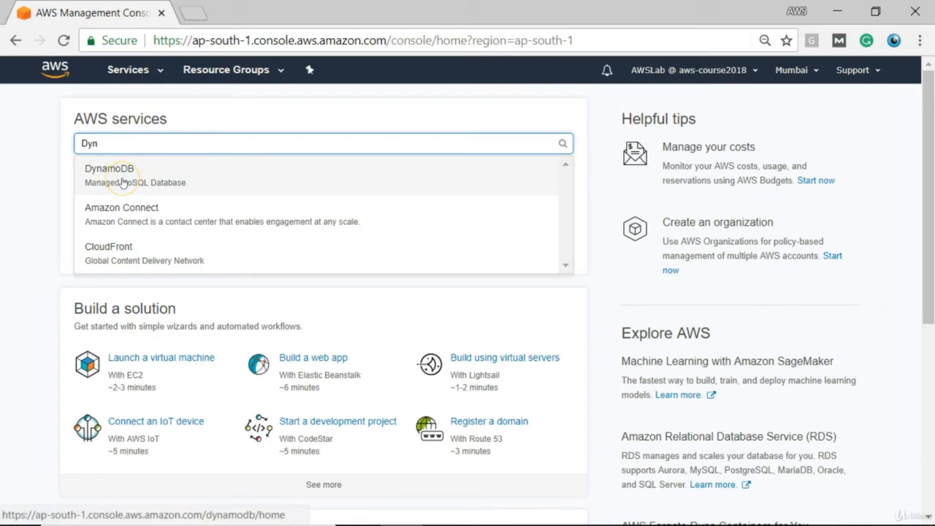
pyautogui.click(224, 115)
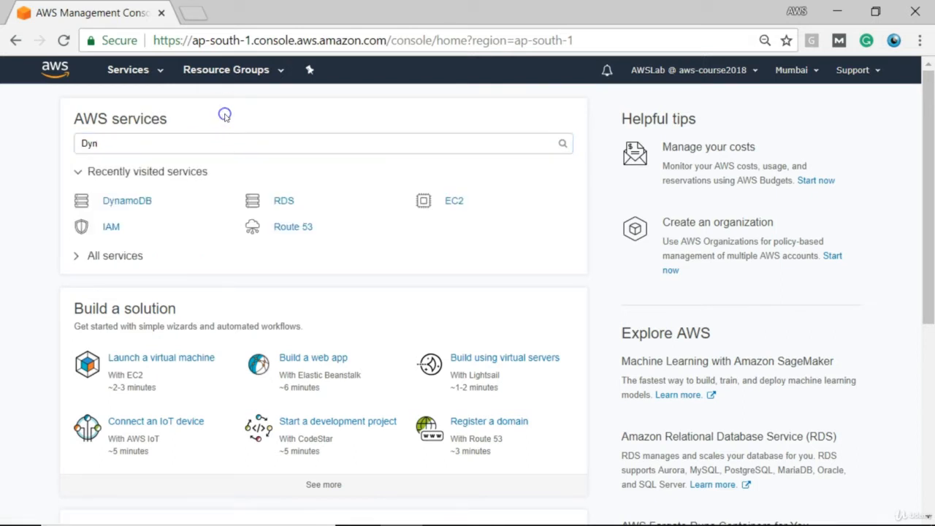
# Open the DynamoDB service from the Database group of AWS services
pyautogui.click(130, 70)
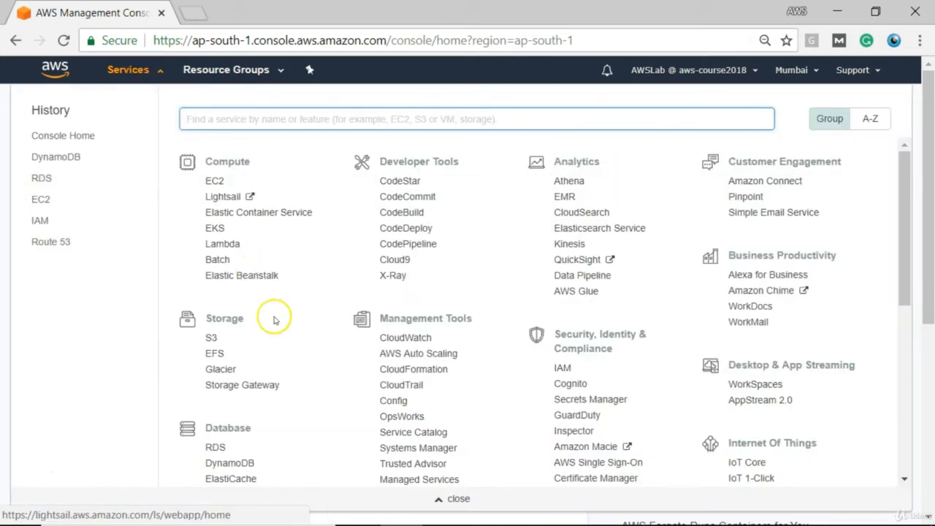
pyautogui.click(236, 466)
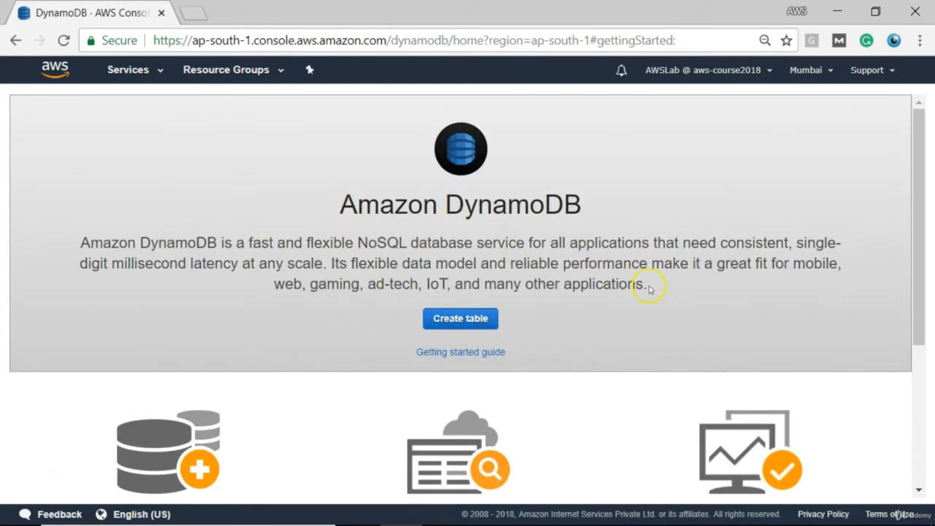
# Start a new DynamoDB table named Employee with EmpId as its String partition key
pyautogui.moveTo(916, 213); pyautogui.dragTo(895, 233)
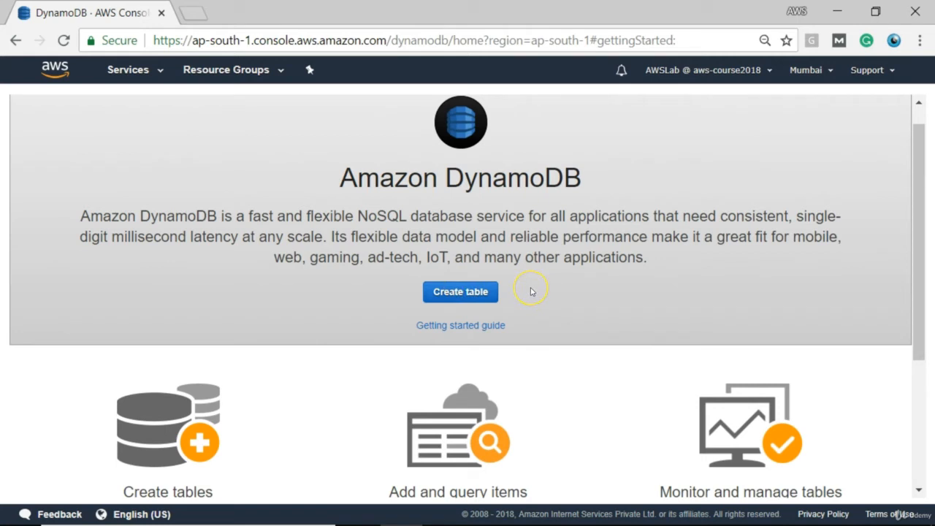
pyautogui.click(461, 299)
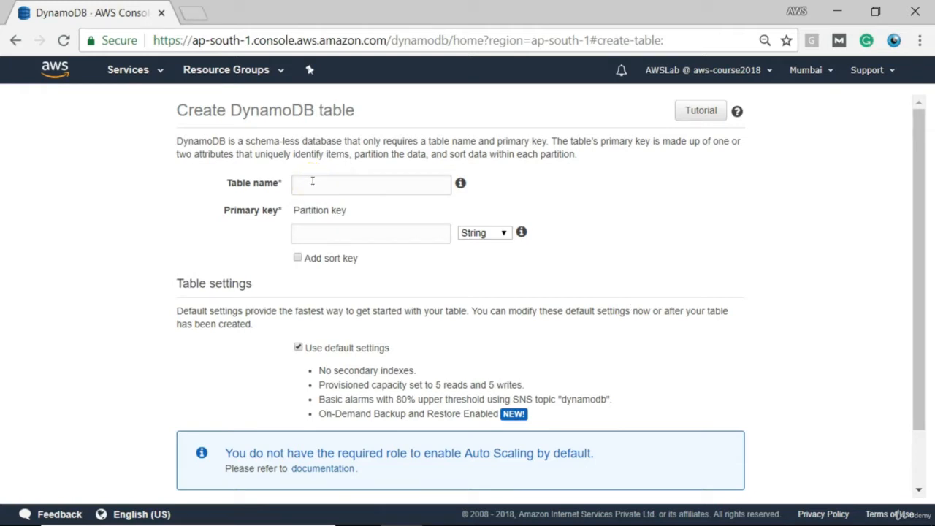
pyautogui.click(312, 181)
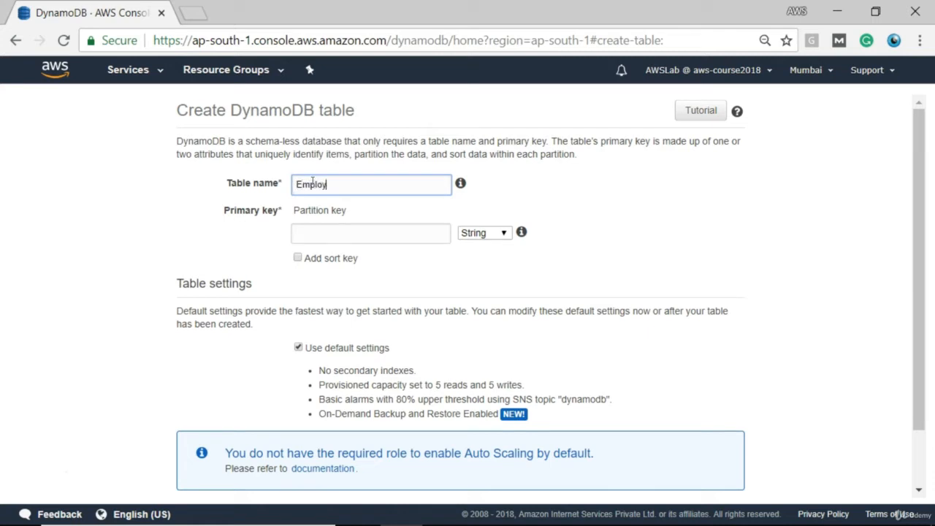
pyautogui.click(344, 231)
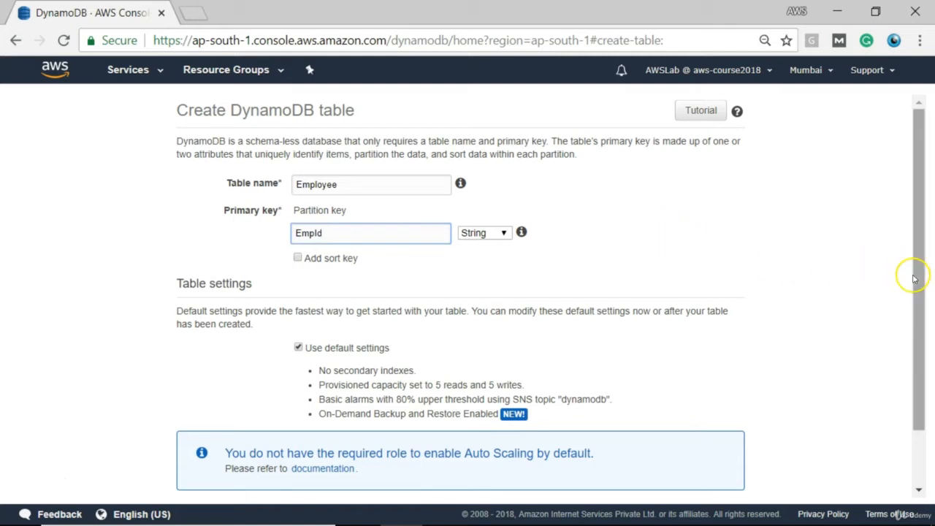
# Switch the browser to full screen and turn off the default settings for the new table
pyautogui.scroll(-1, 907, 315)
pyautogui.scroll(1, 907, 315)
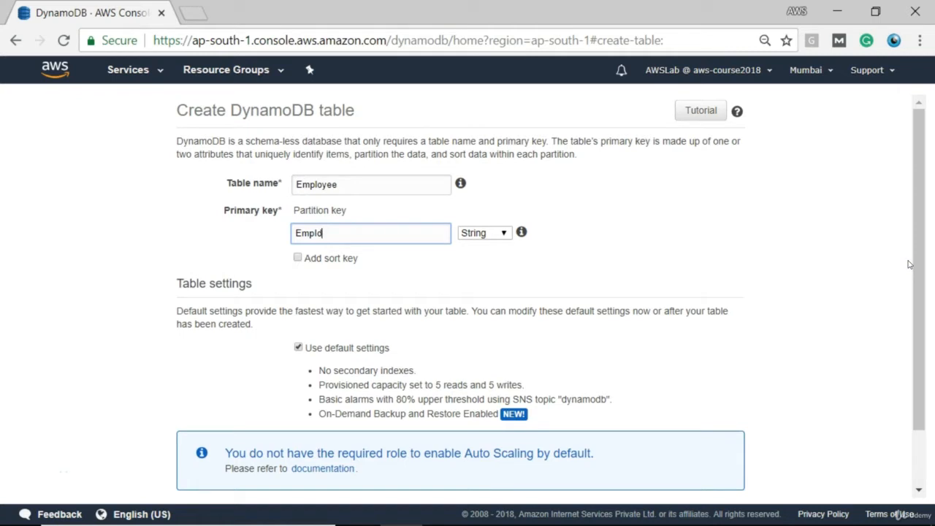
pyautogui.press('F11')
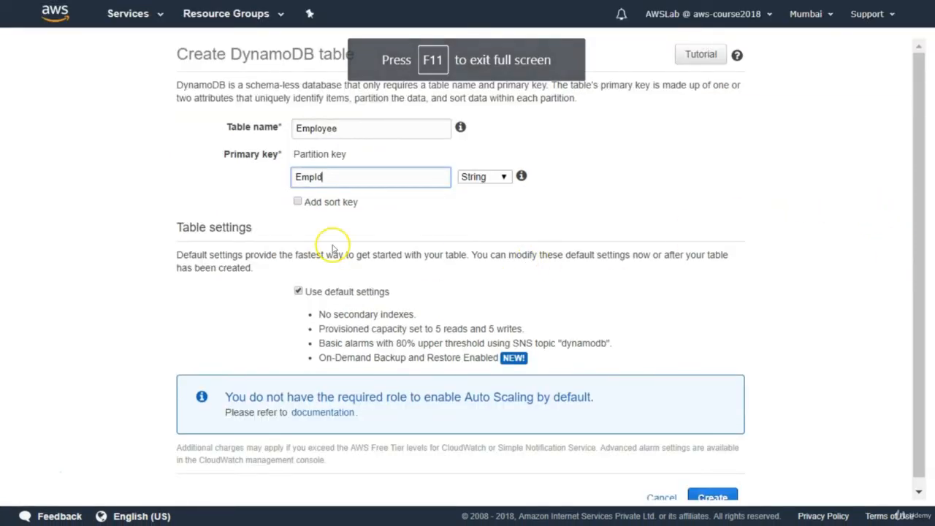
pyautogui.click(298, 292)
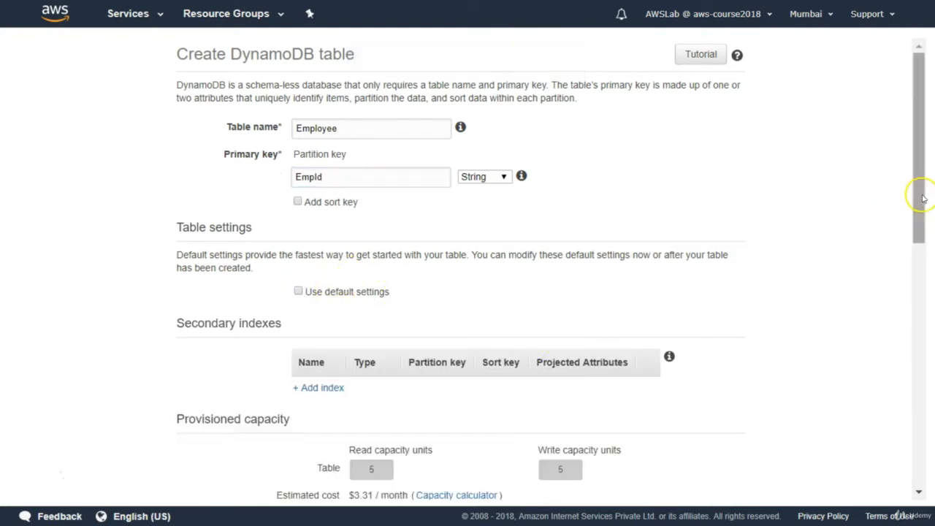
pyautogui.moveTo(918, 192); pyautogui.dragTo(893, 309)
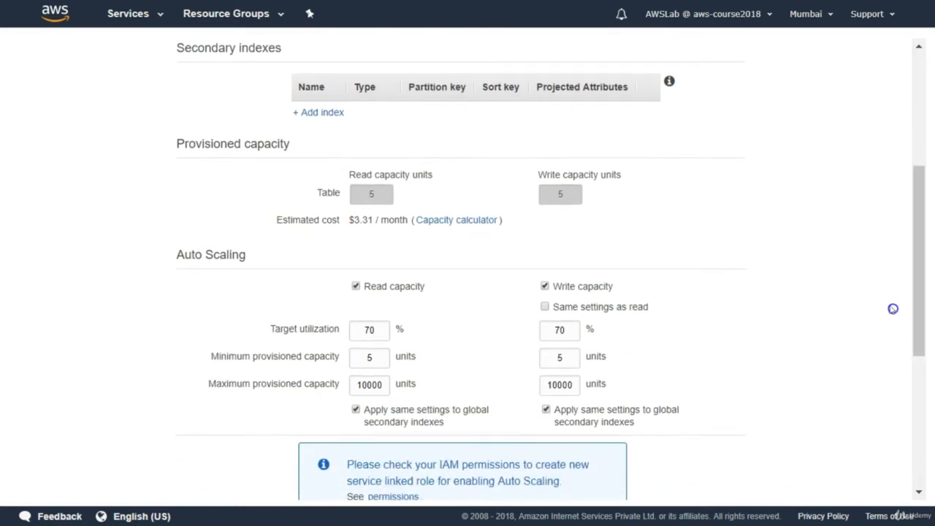
pyautogui.click(356, 287)
pyautogui.click(356, 286)
pyautogui.click(545, 287)
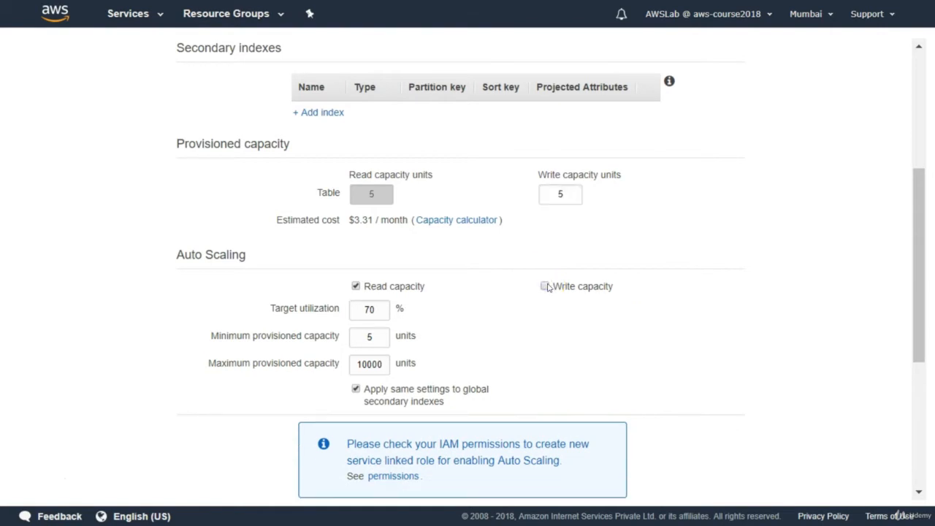
pyautogui.click(545, 286)
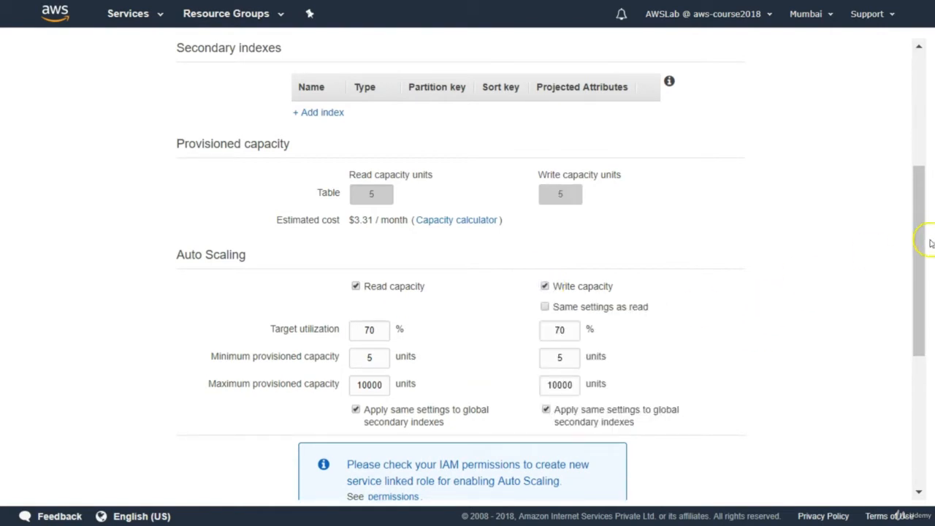
# Disable auto scaling for read and write capacity and set both provisioned capacities to 1 unit
pyautogui.moveTo(914, 244); pyautogui.dragTo(372, 227)
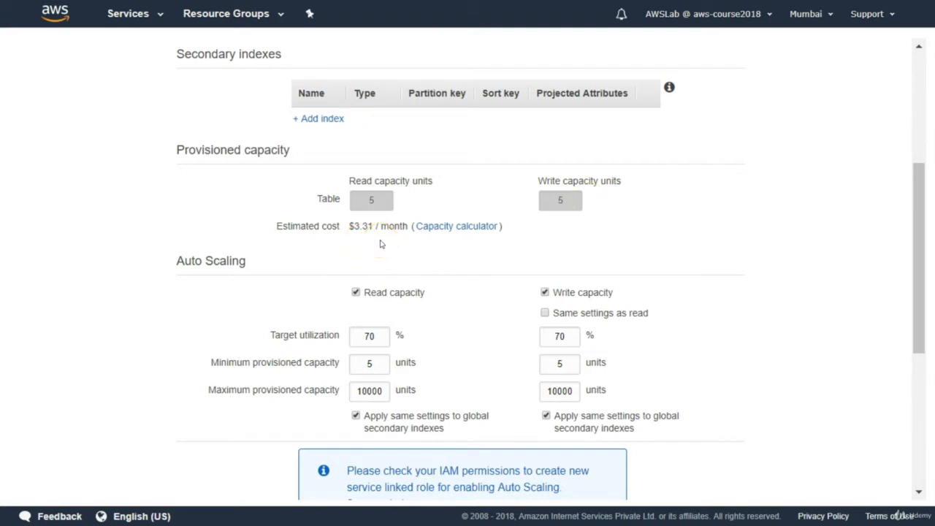
pyautogui.click(356, 293)
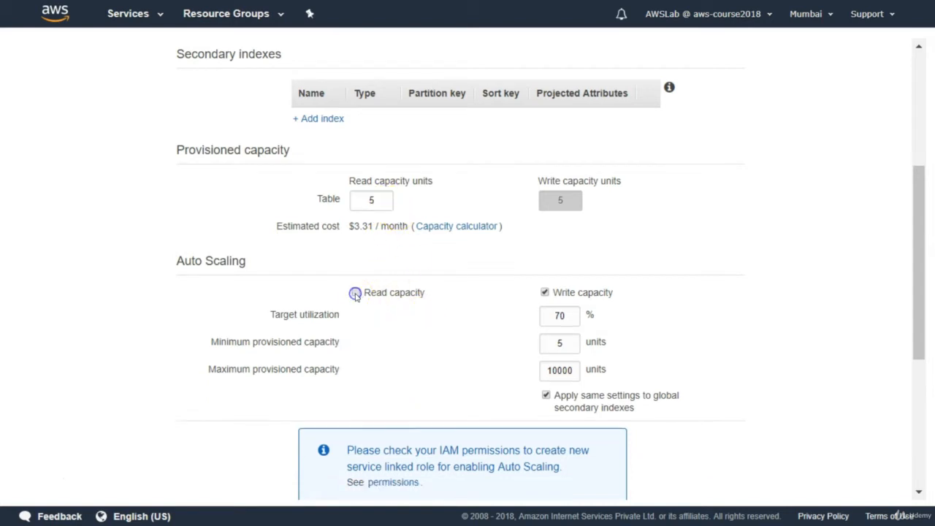
pyautogui.click(545, 293)
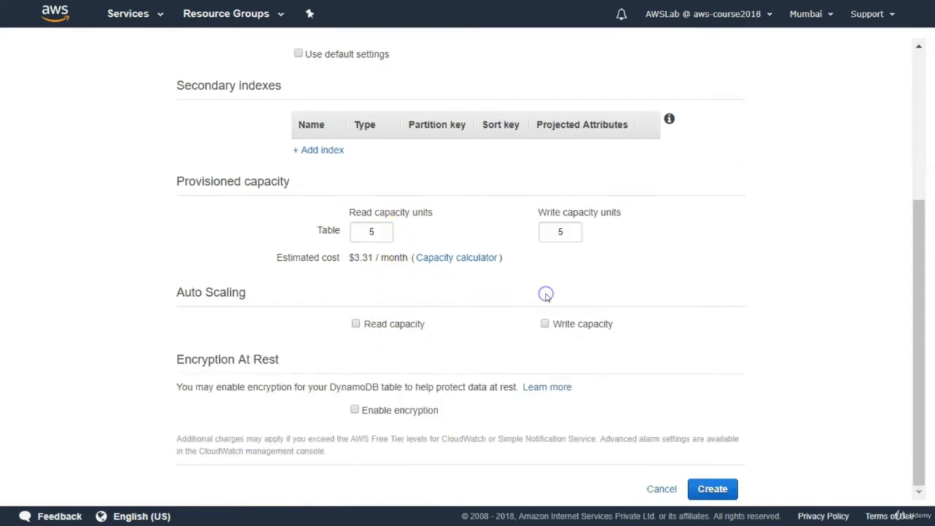
pyautogui.click(377, 231)
pyautogui.press('BackSpace')
pyautogui.write('1')
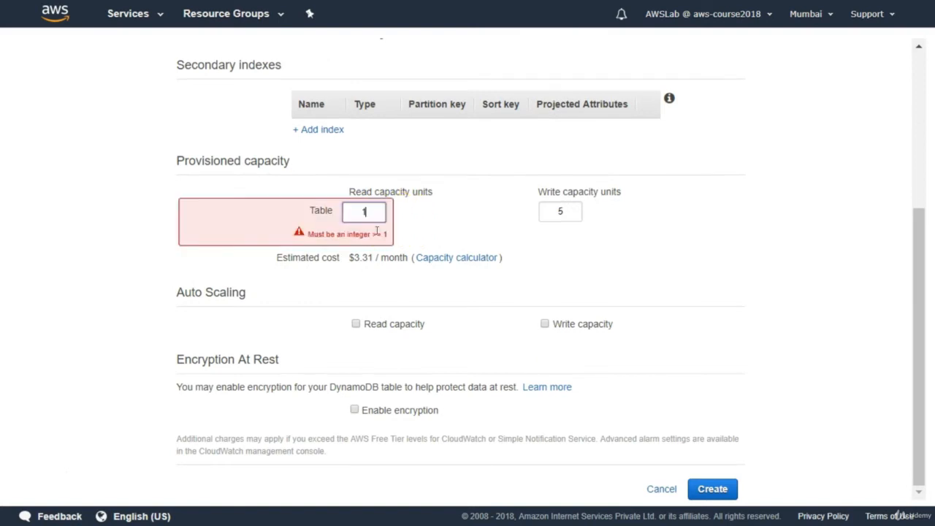
pyautogui.click(561, 231)
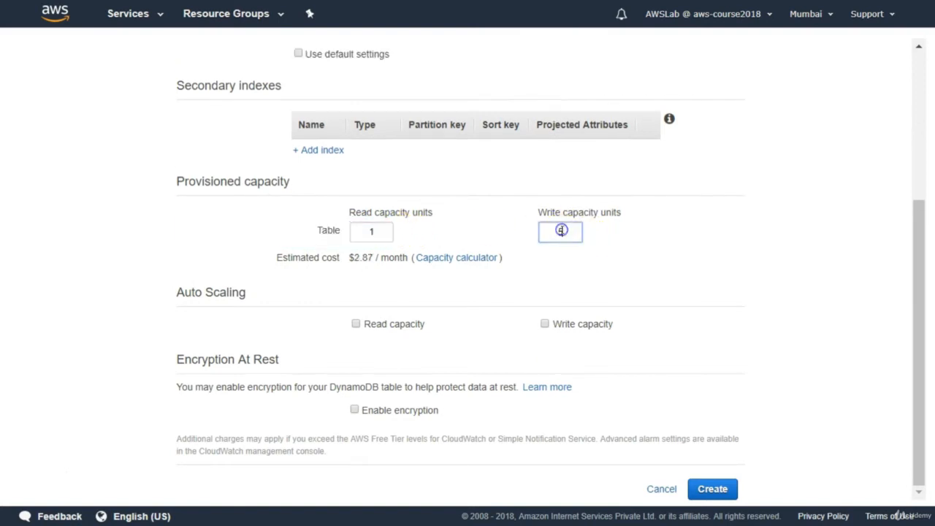
pyautogui.press('BackSpace')
pyautogui.write('1')
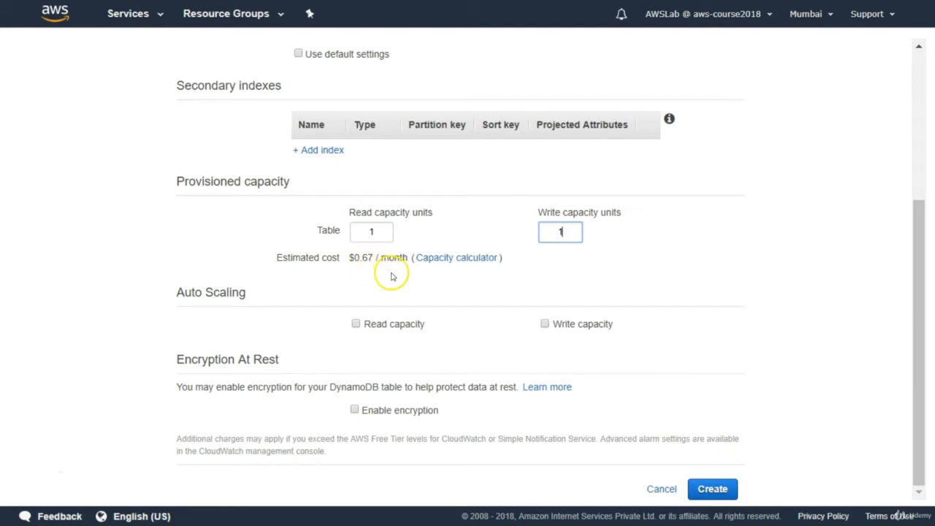
# Set the table's provisioned read and write capacity to 5 units each
pyautogui.click(376, 232)
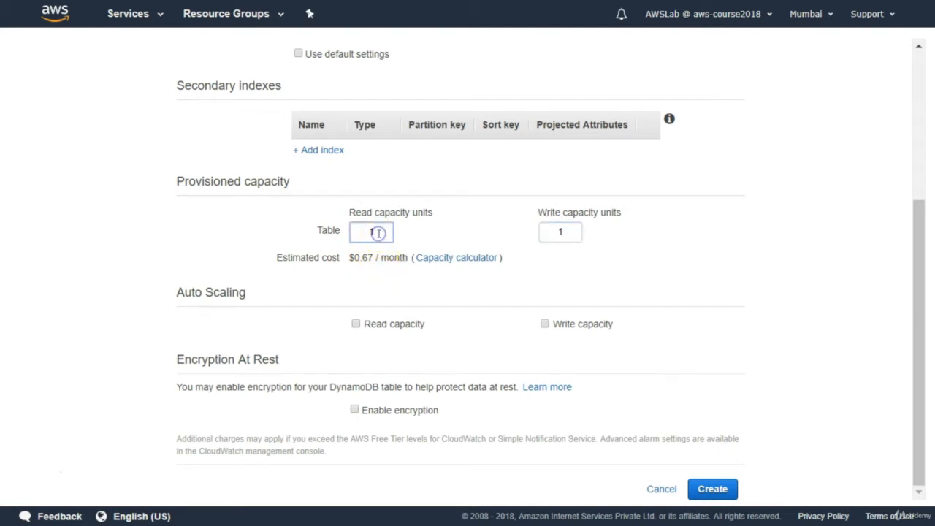
pyautogui.press('BackSpace')
pyautogui.write('5')
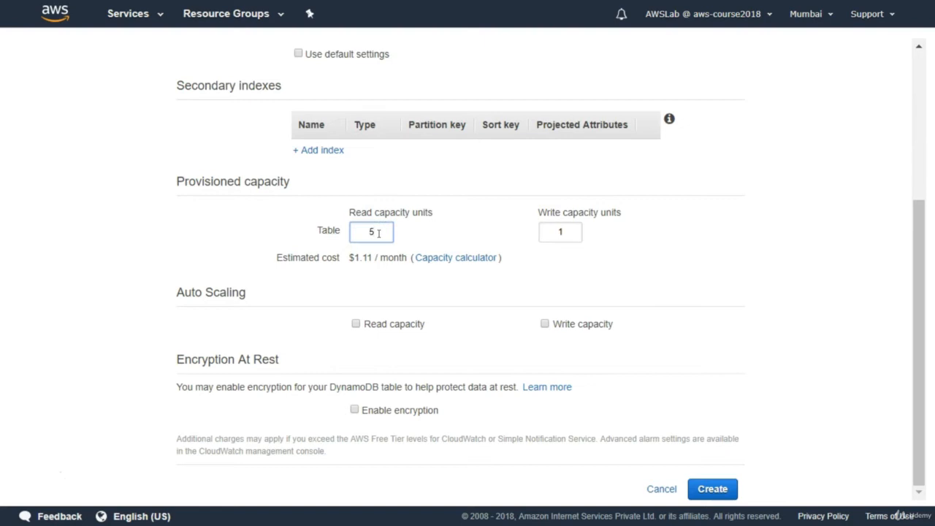
pyautogui.click(566, 231)
pyautogui.press('BackSpace')
pyautogui.write('5')
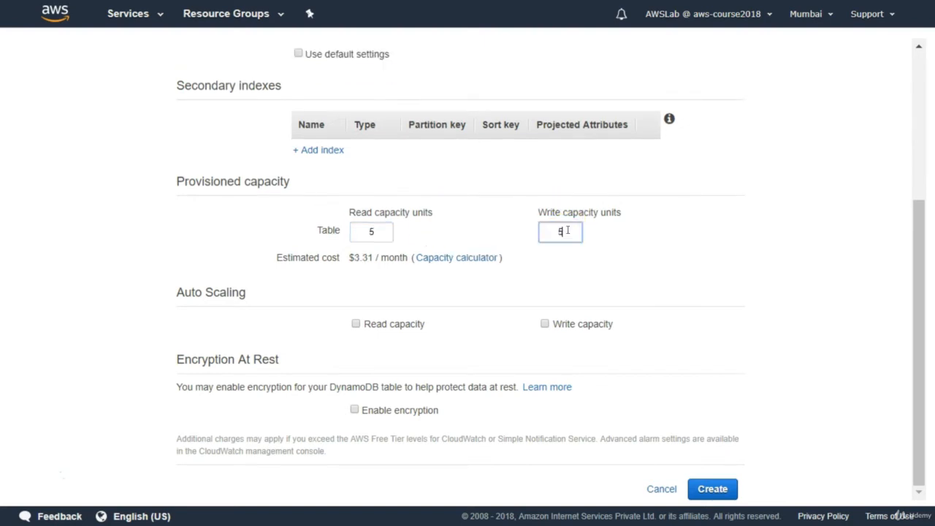
pyautogui.click(698, 276)
# Set the provisioned read and write capacity to 1 unit each and create the Employee table
pyautogui.click(381, 230)
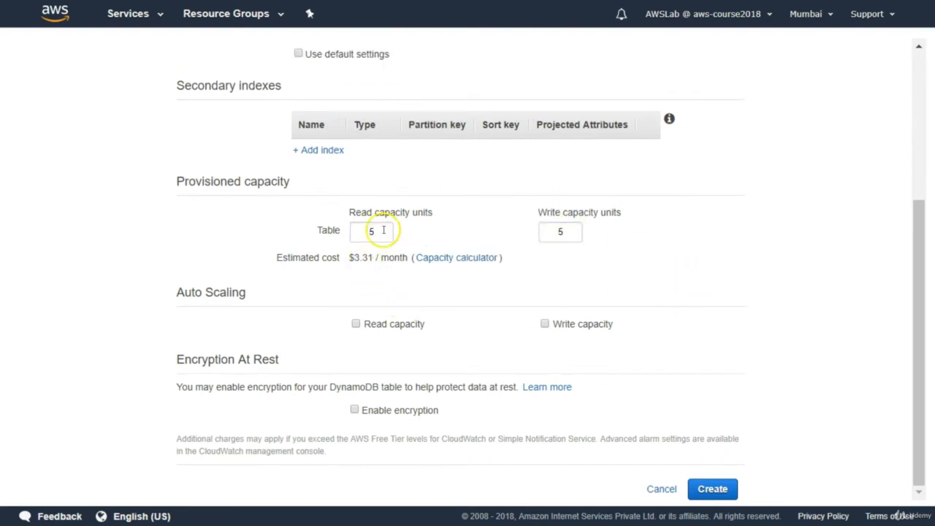
pyautogui.press('BackSpace')
pyautogui.write('1')
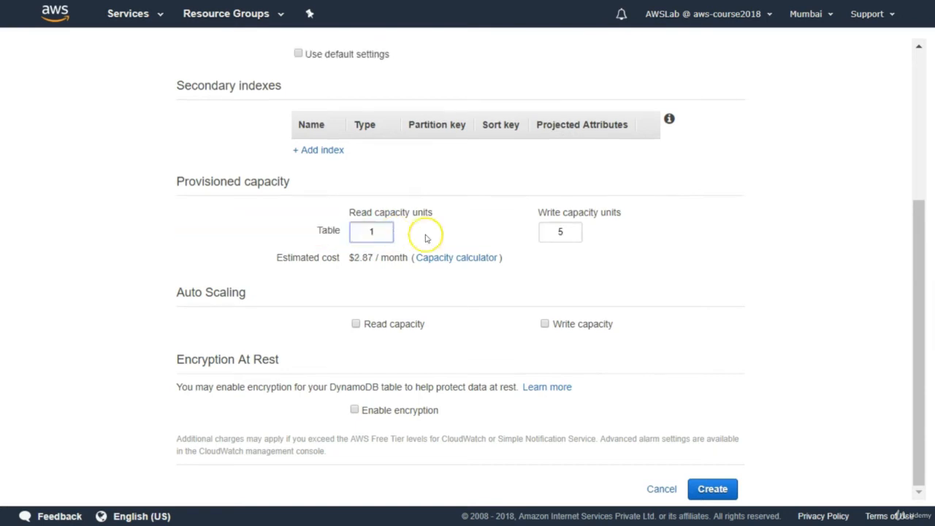
pyautogui.click(567, 231)
pyautogui.press('BackSpace')
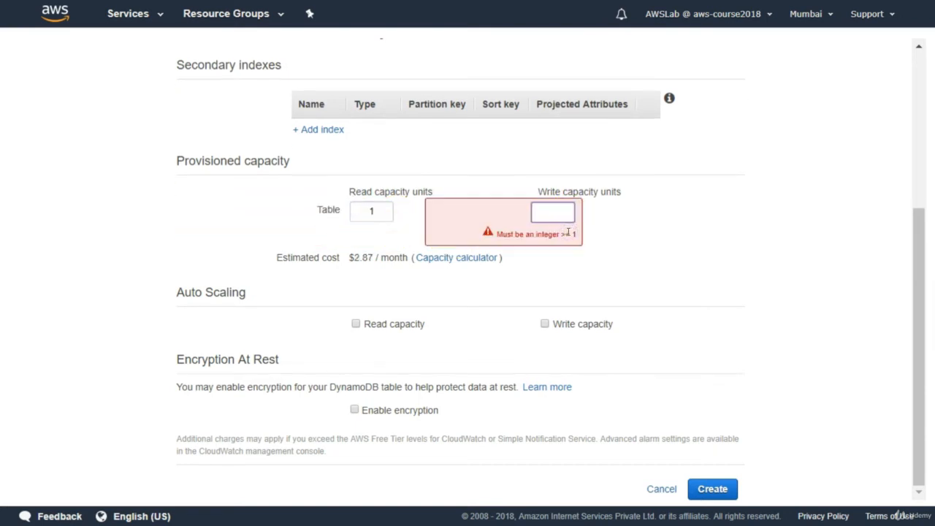
pyautogui.write('1')
pyautogui.click(801, 271)
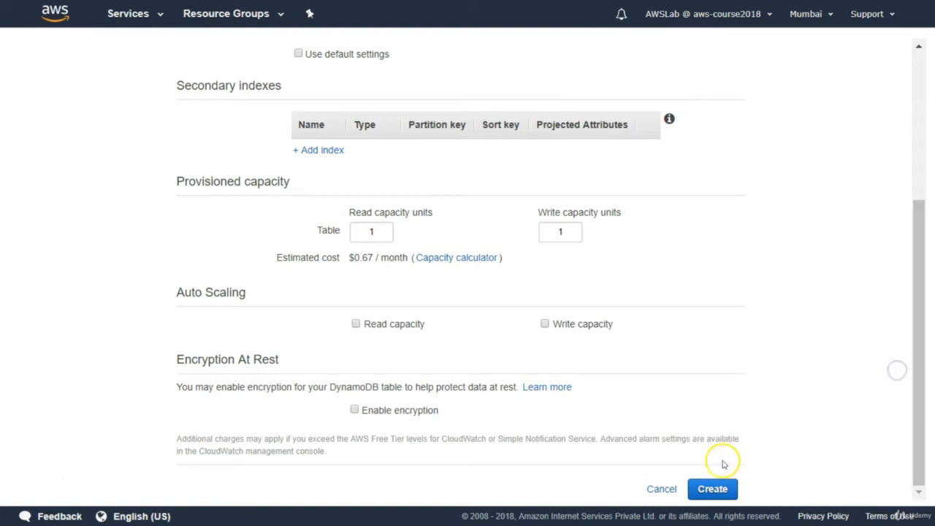
pyautogui.click(699, 493)
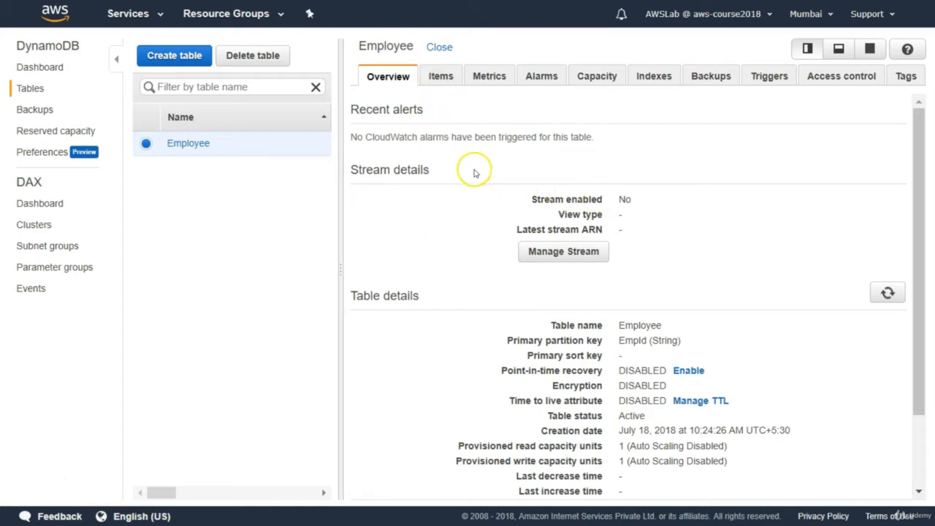
# Start a new item in the Employee table's items view and set its EmpId to 101
pyautogui.click(439, 77)
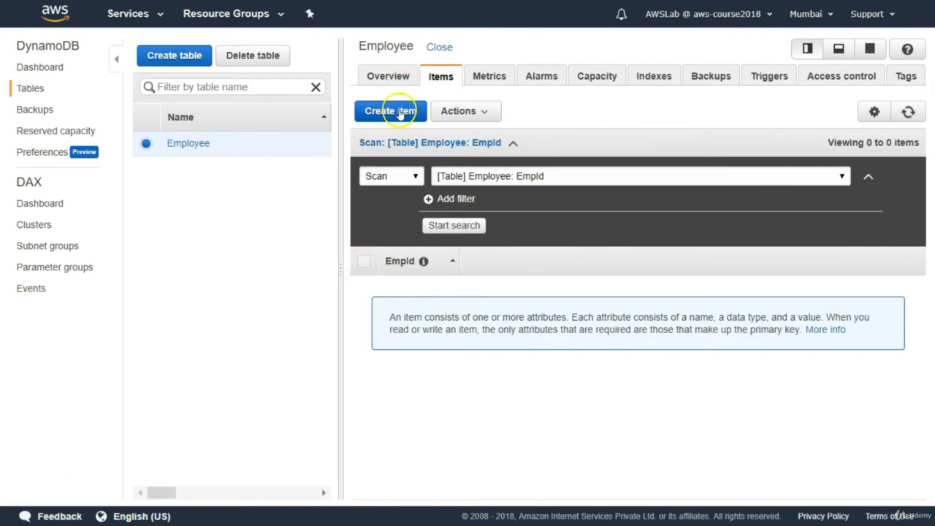
pyautogui.click(390, 111)
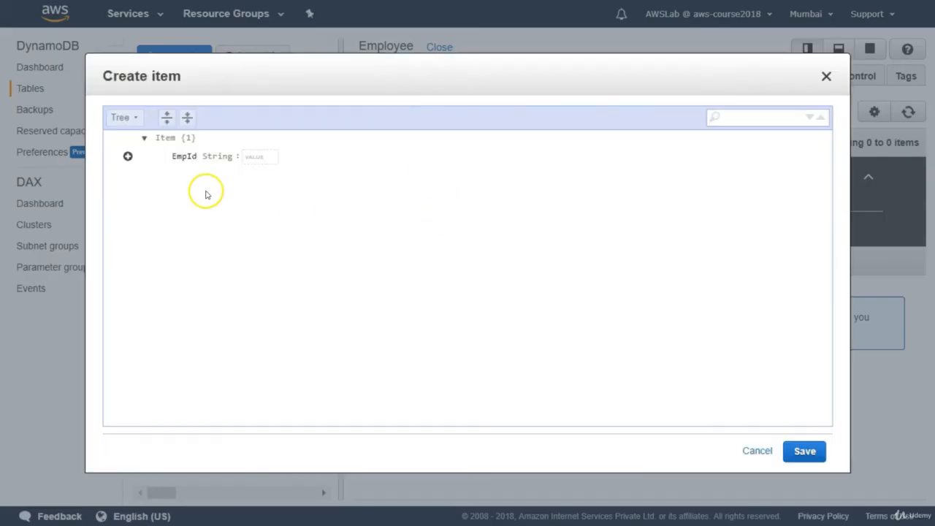
pyautogui.click(247, 158)
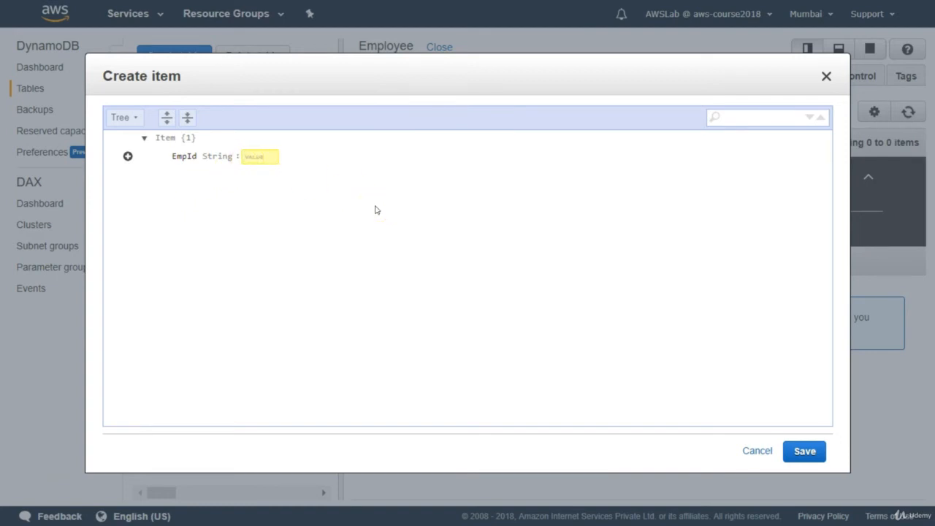
pyautogui.write('101')
# Append a String attribute called Name holding the employee's first name to item 101, and save the item
pyautogui.click(129, 156)
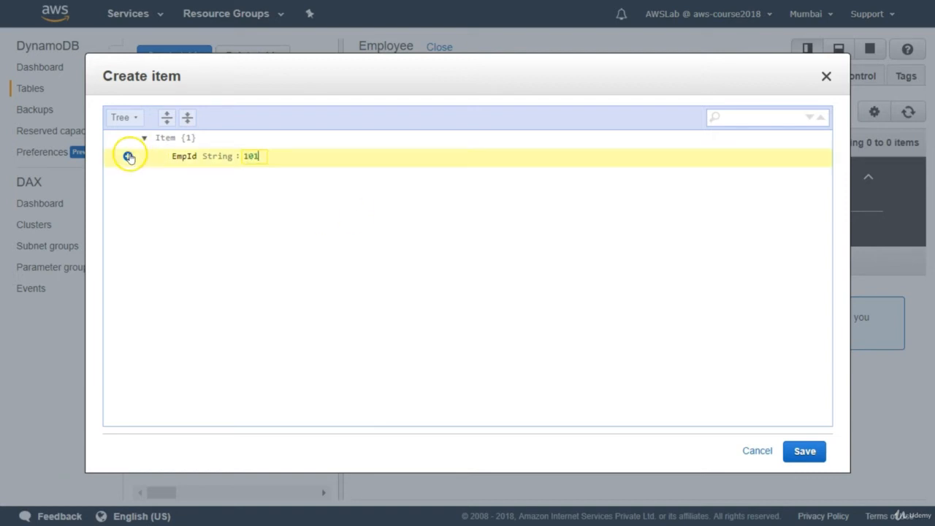
pyautogui.click(129, 157)
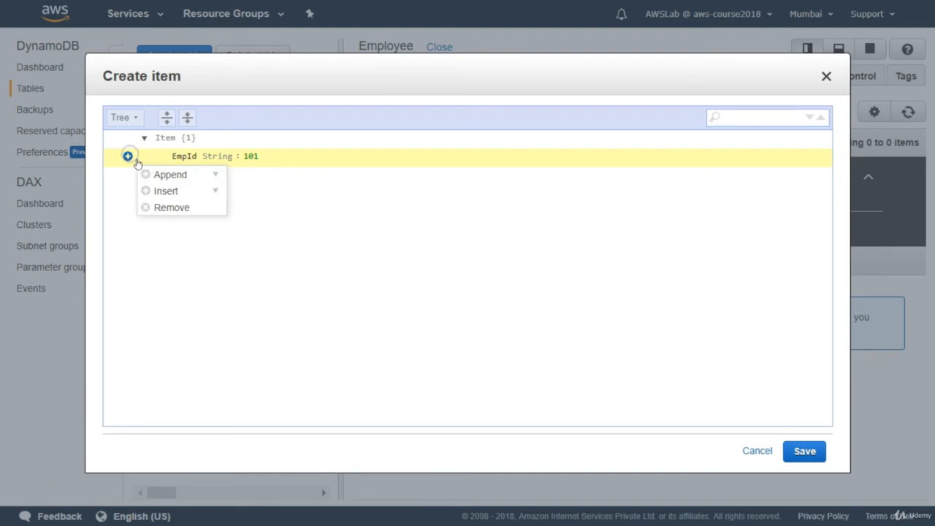
pyautogui.click(172, 179)
pyautogui.click(179, 197)
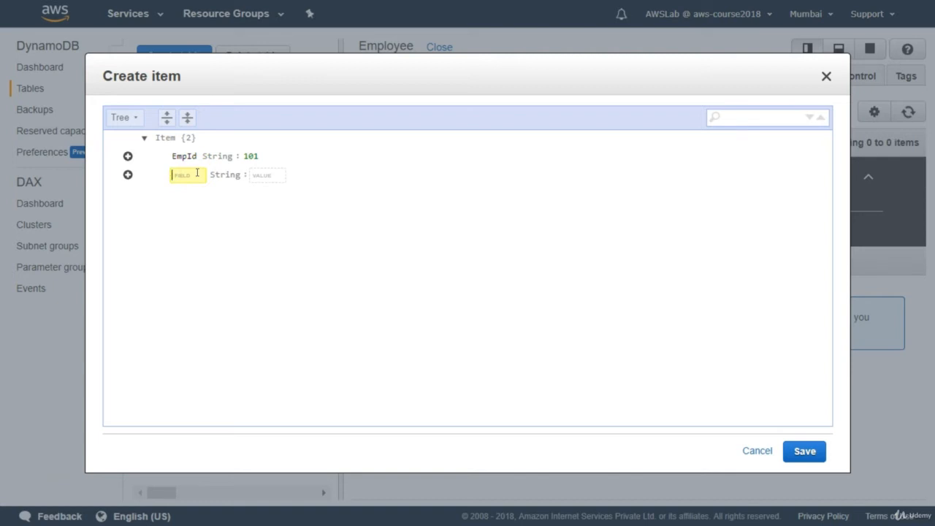
pyautogui.write('Name')
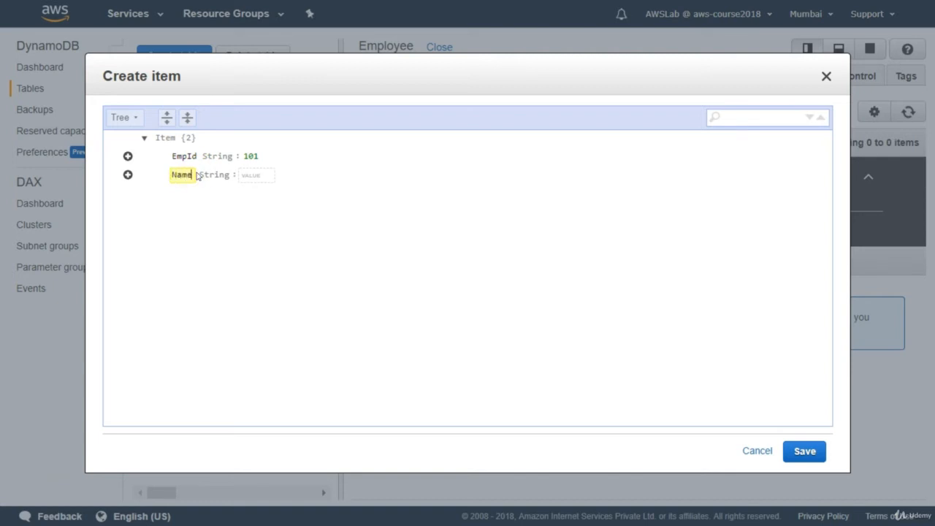
pyautogui.click(248, 176)
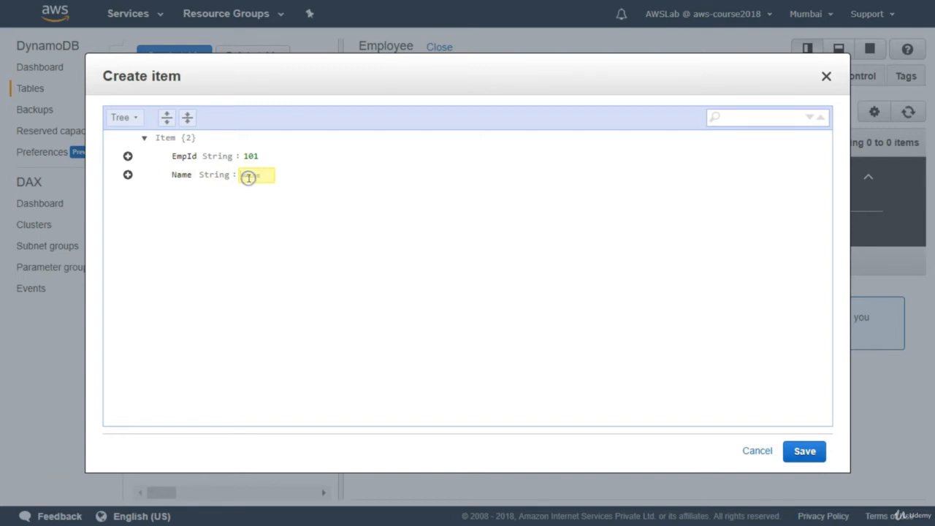
pyautogui.write('Jack')
pyautogui.click(128, 174)
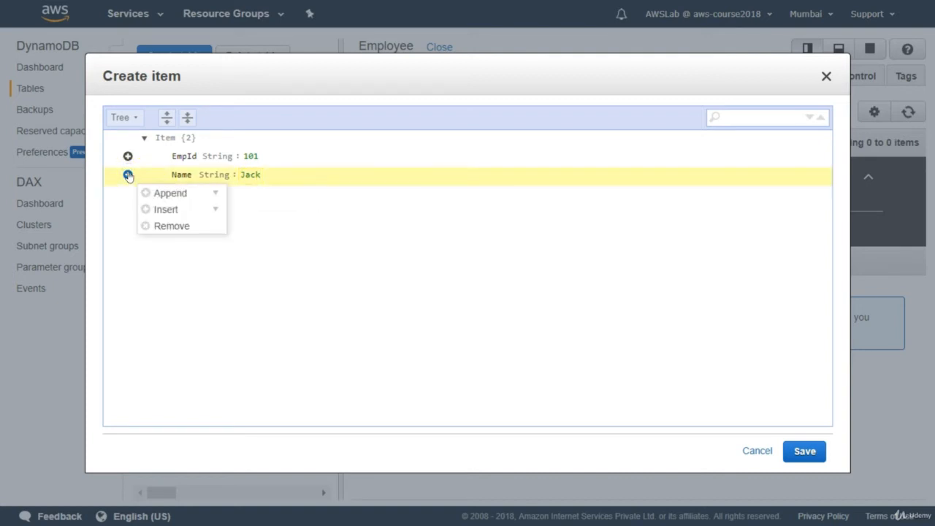
pyautogui.click(399, 199)
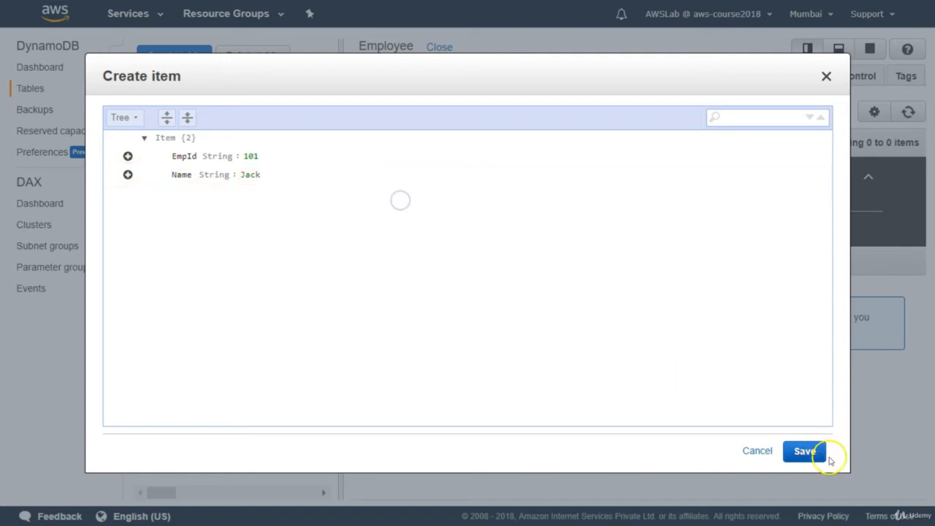
pyautogui.click(806, 453)
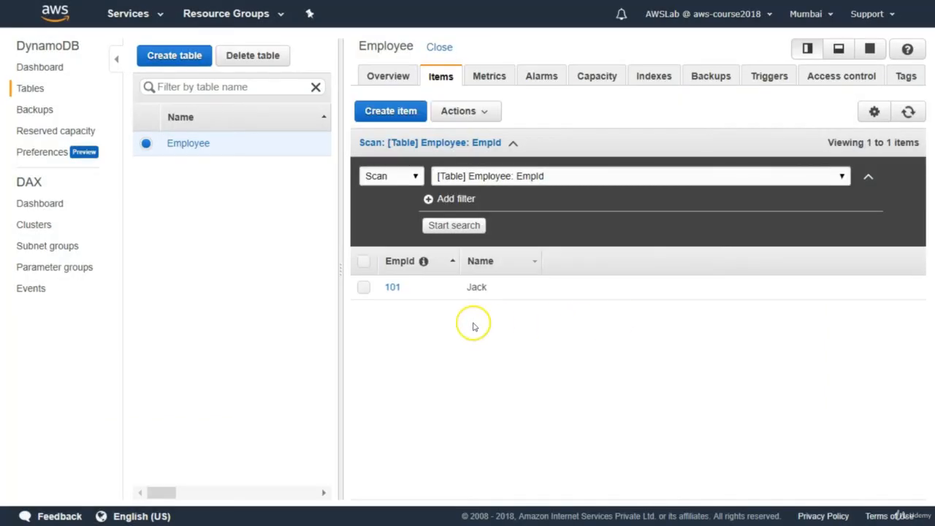
pyautogui.click(419, 315)
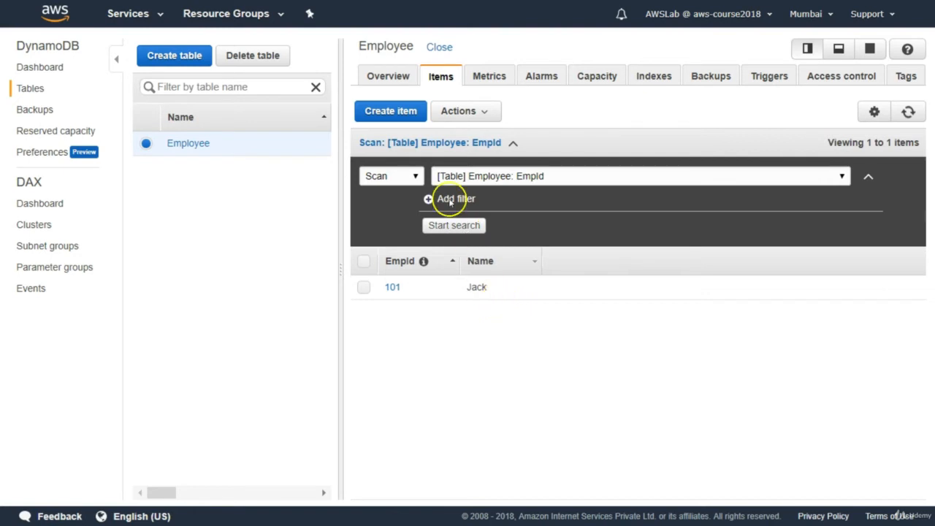
# Start a second item in the Employee table and set its EmpId to 102
pyautogui.click(396, 113)
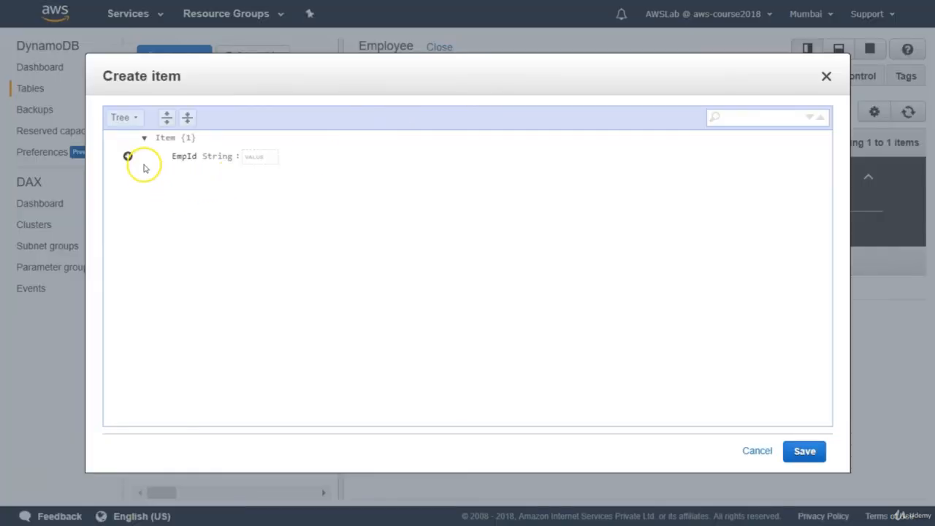
pyautogui.click(256, 157)
pyautogui.write('102')
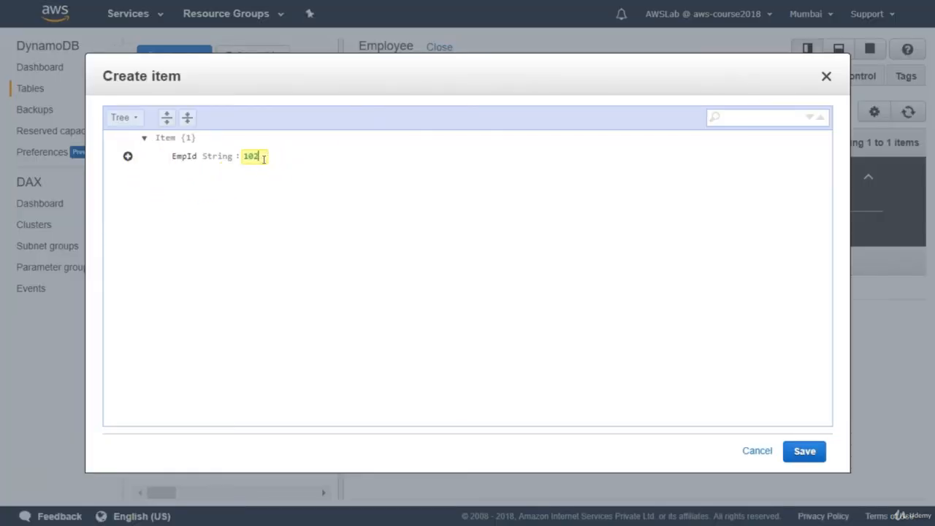
# Append a String attribute called Name to item 102 and enter the employee's first name as its value
pyautogui.click(128, 155)
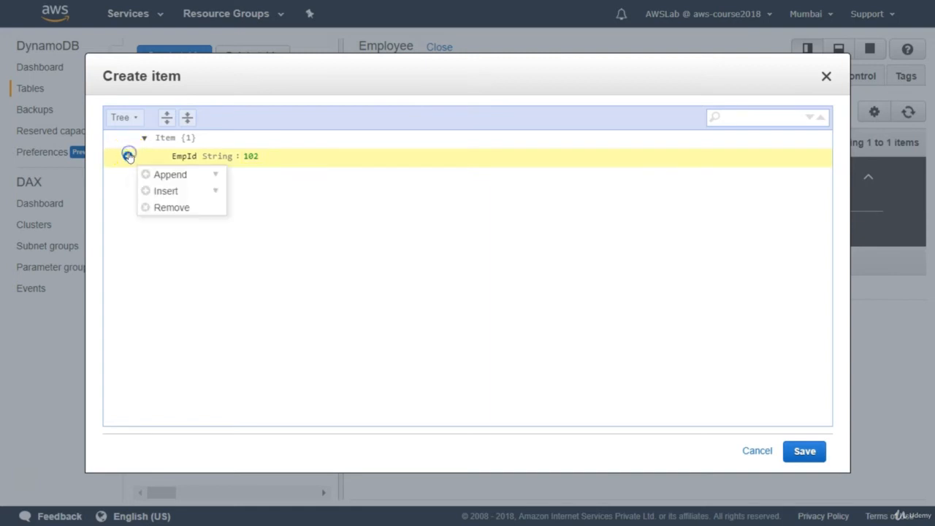
pyautogui.click(173, 177)
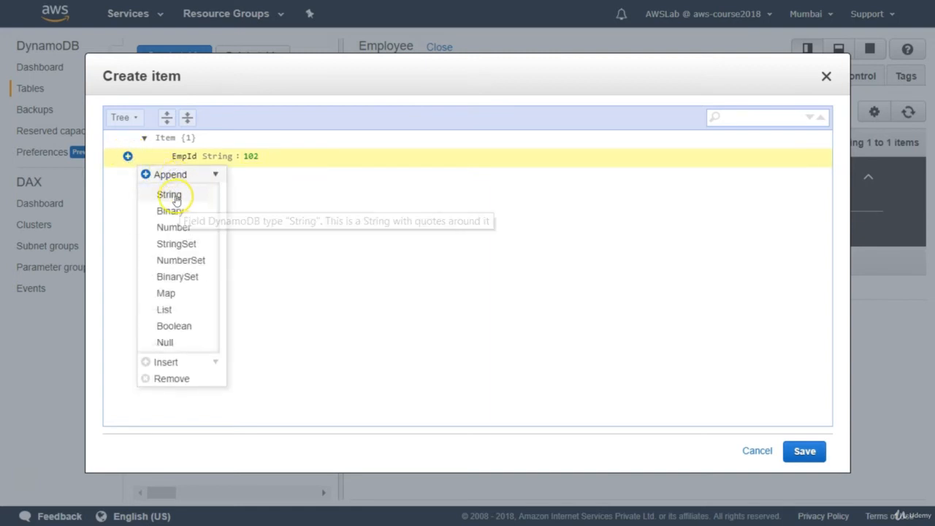
pyautogui.click(175, 198)
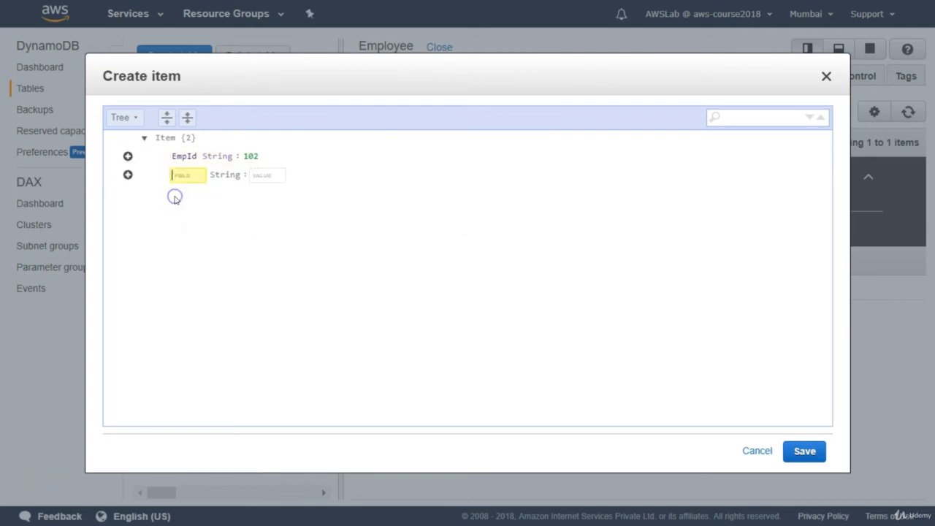
pyautogui.click(260, 173)
pyautogui.click(185, 179)
pyautogui.write('Name')
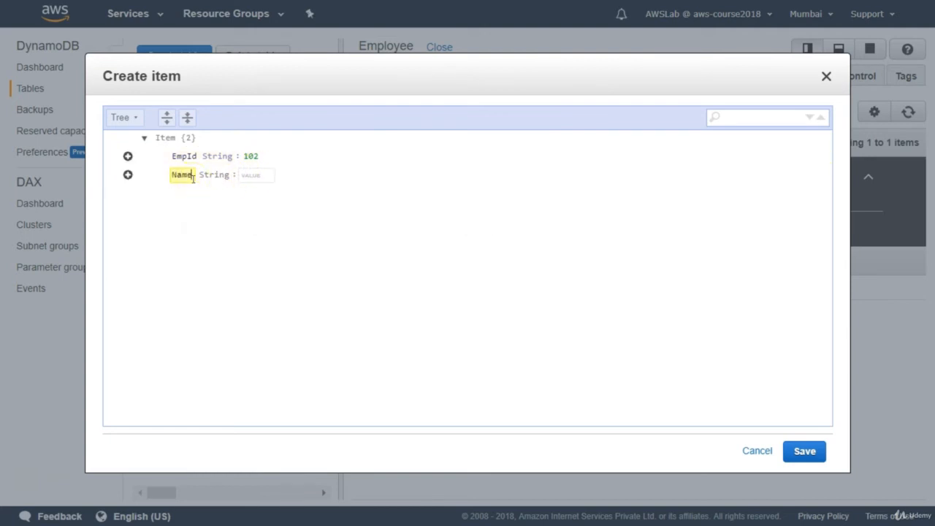
pyautogui.click(246, 175)
pyautogui.write('Kim')
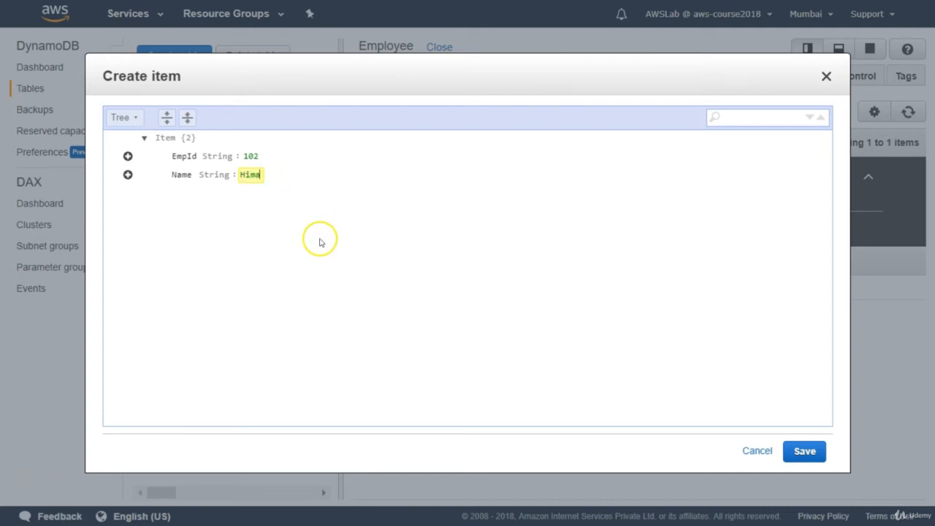
# Append a String attribute called City with the value Mumbai to item 102, and save the item
pyautogui.click(127, 177)
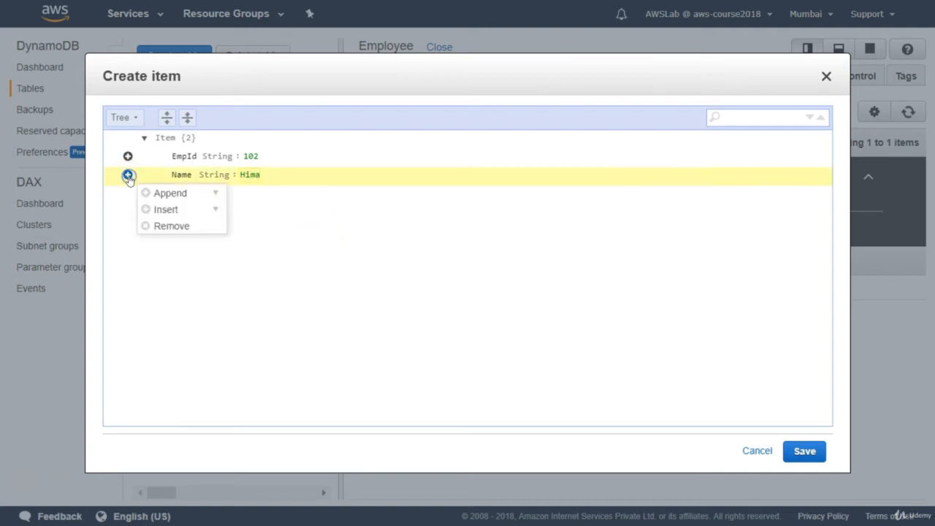
pyautogui.moveTo(165, 194)
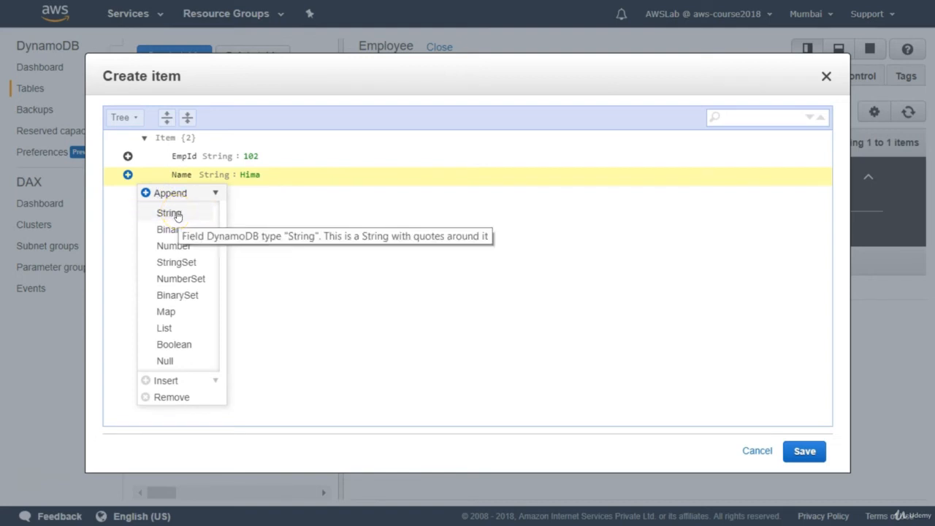
pyautogui.click(176, 213)
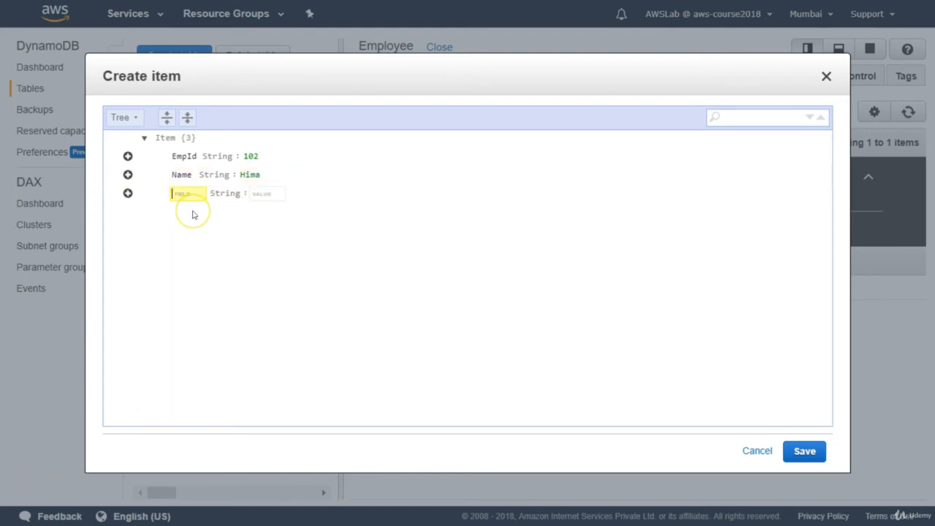
pyautogui.write('City')
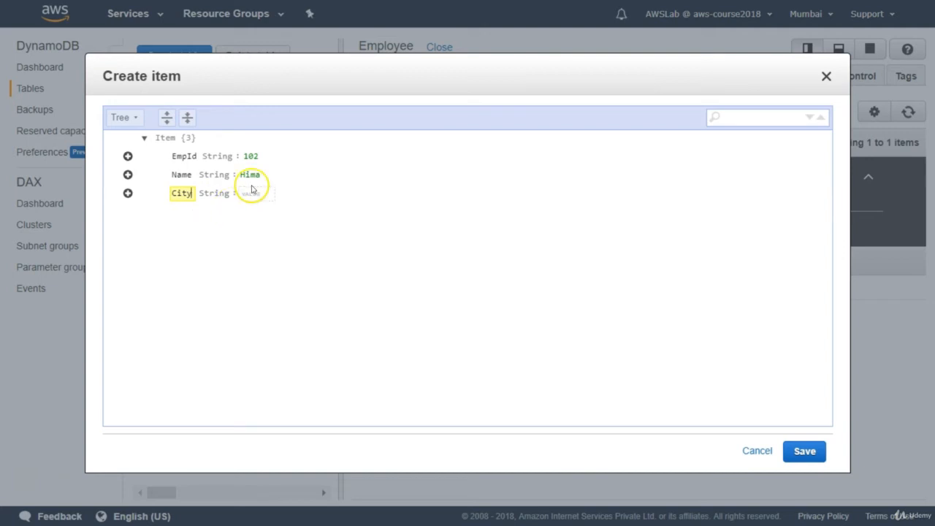
pyautogui.click(250, 194)
pyautogui.write('Mumbai')
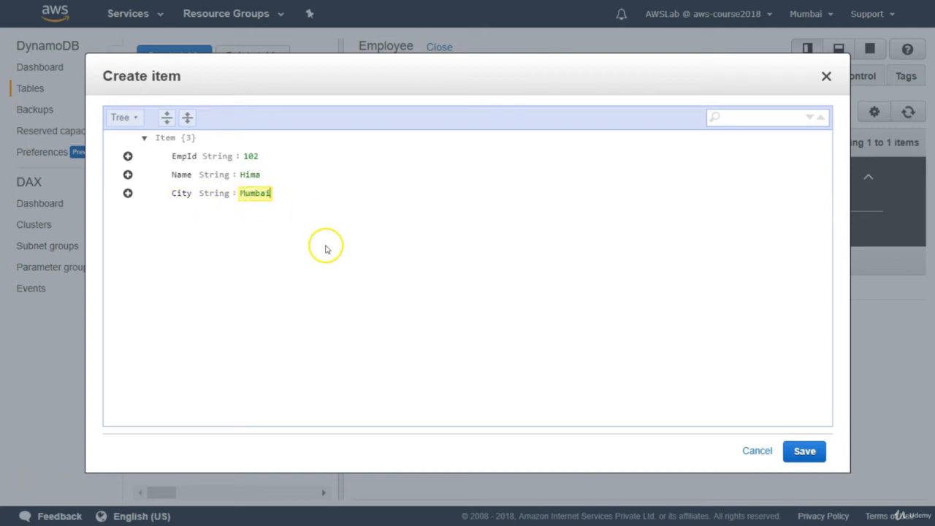
pyautogui.click(805, 452)
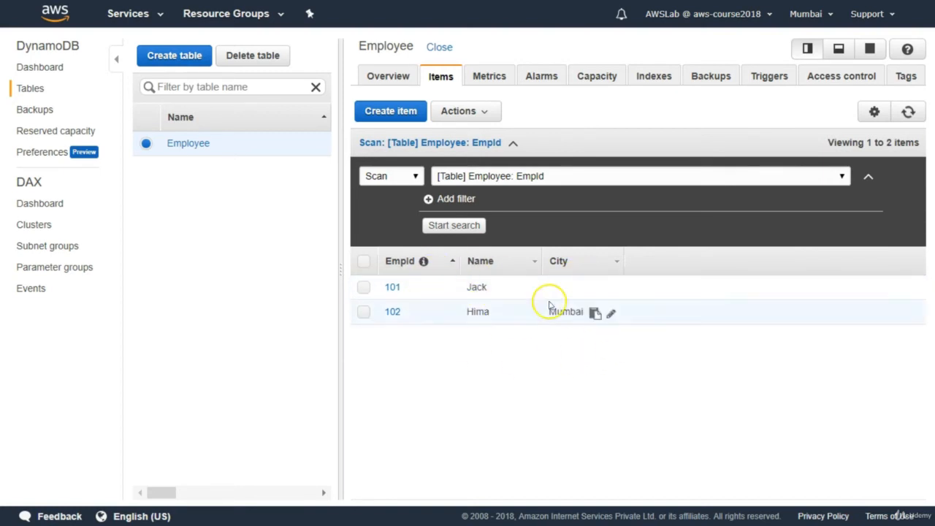
pyautogui.click(561, 341)
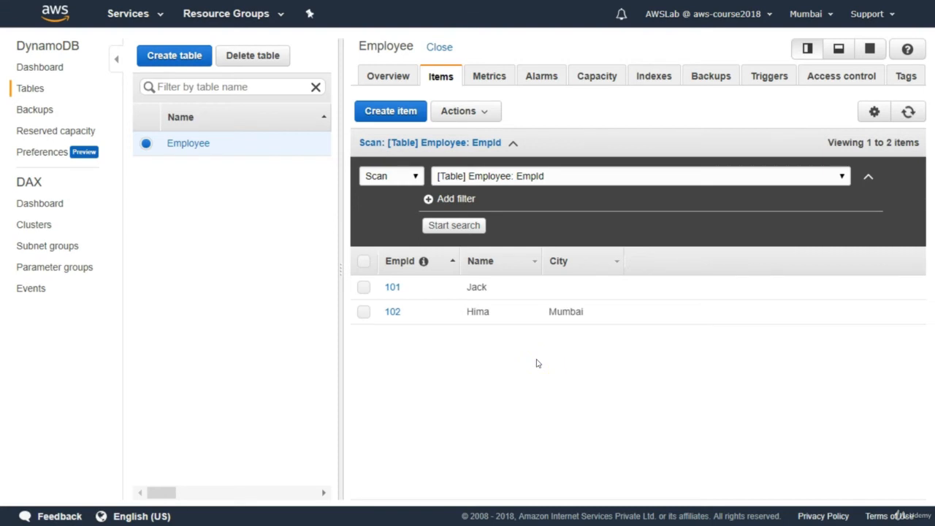
# Start a third item in the Employee table and set its EmpId to 103
pyautogui.click(409, 114)
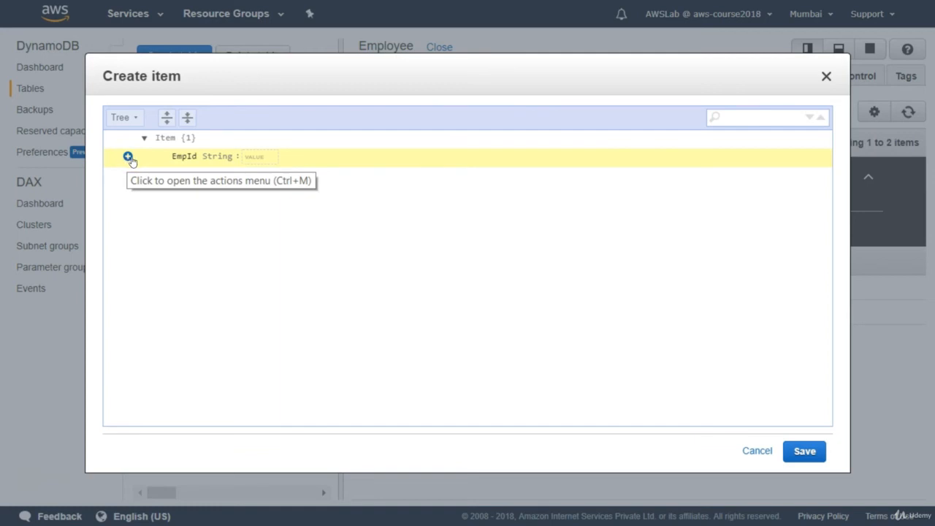
pyautogui.click(250, 155)
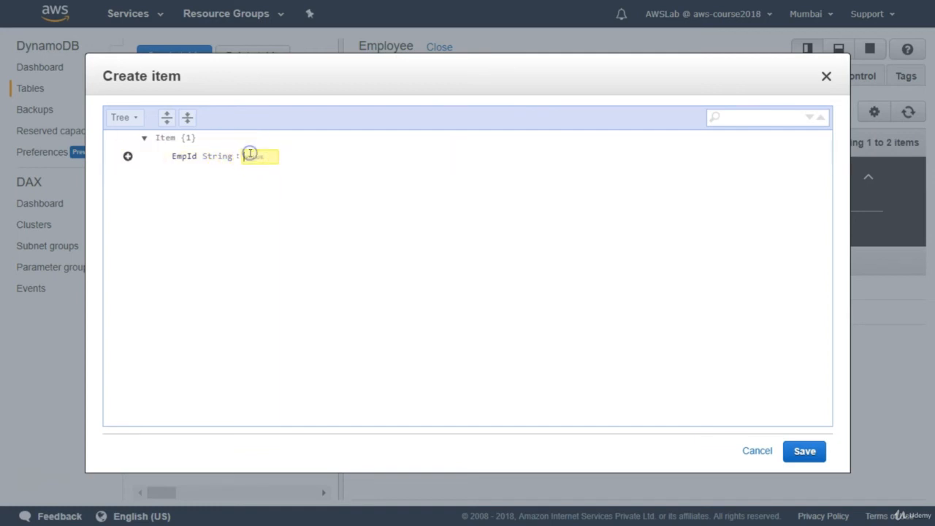
pyautogui.write('103')
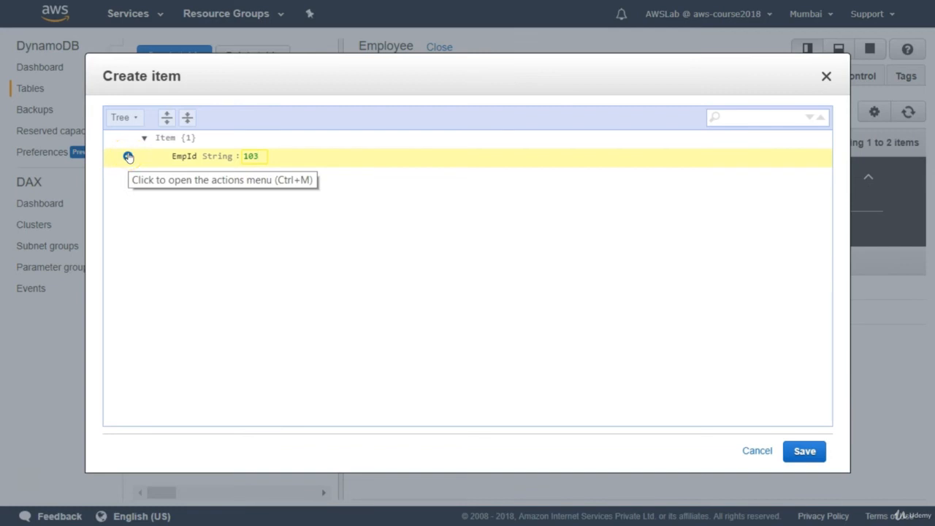
# Append a String attribute called Name to item 103 and enter the employee's first name as its value
pyautogui.click(128, 157)
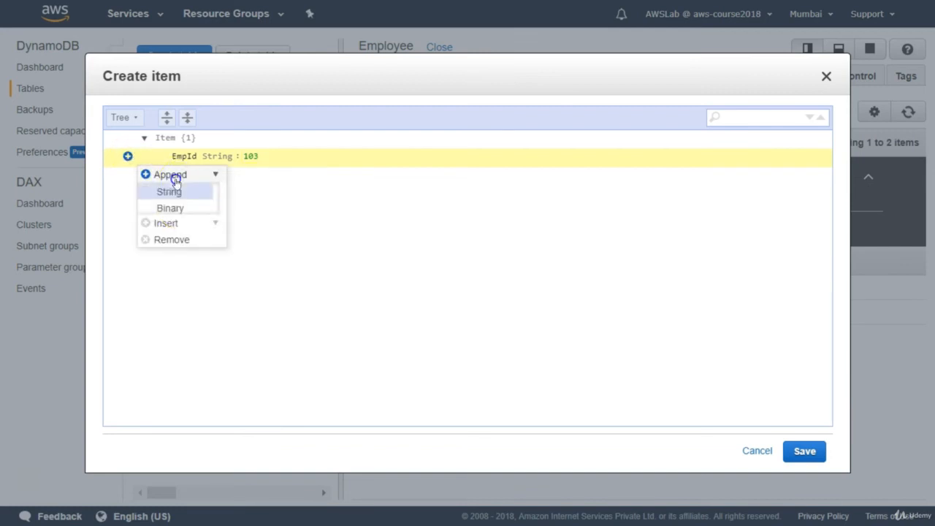
pyautogui.click(182, 193)
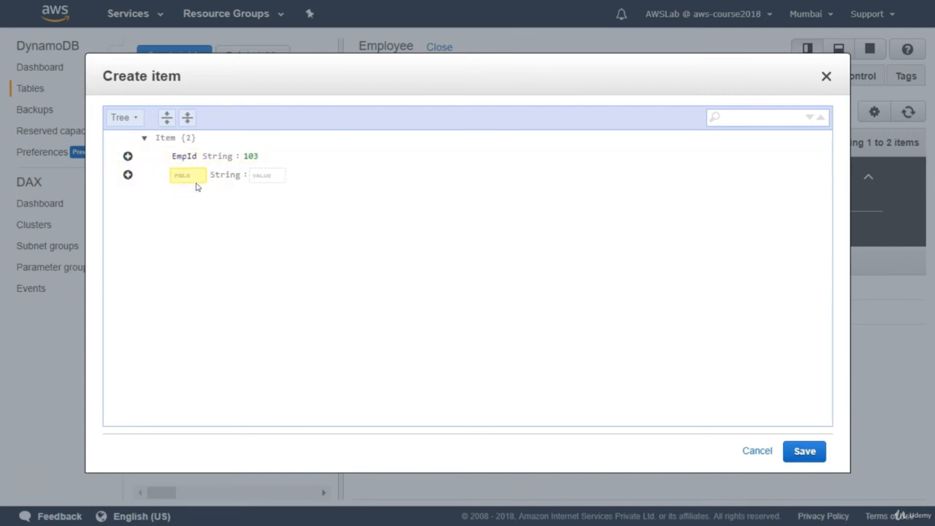
pyautogui.write('Name')
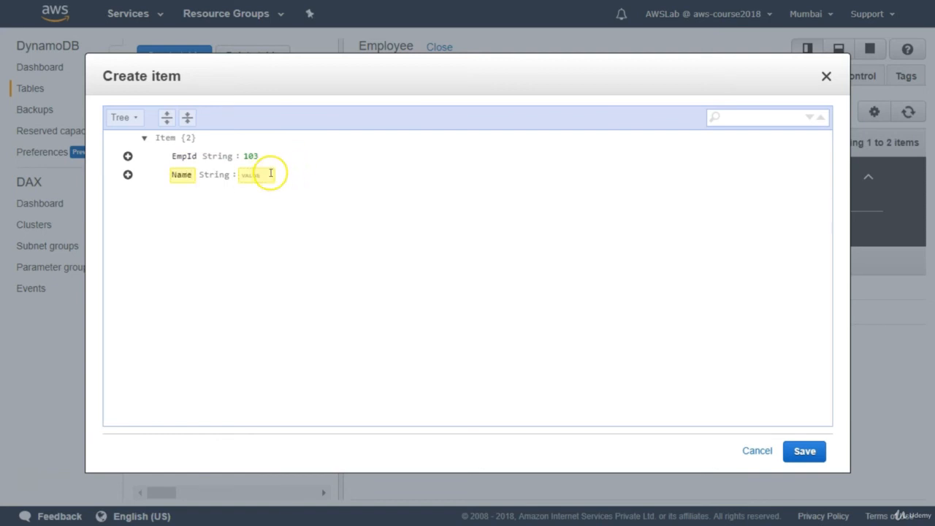
pyautogui.click(265, 175)
pyautogui.write('Jill')
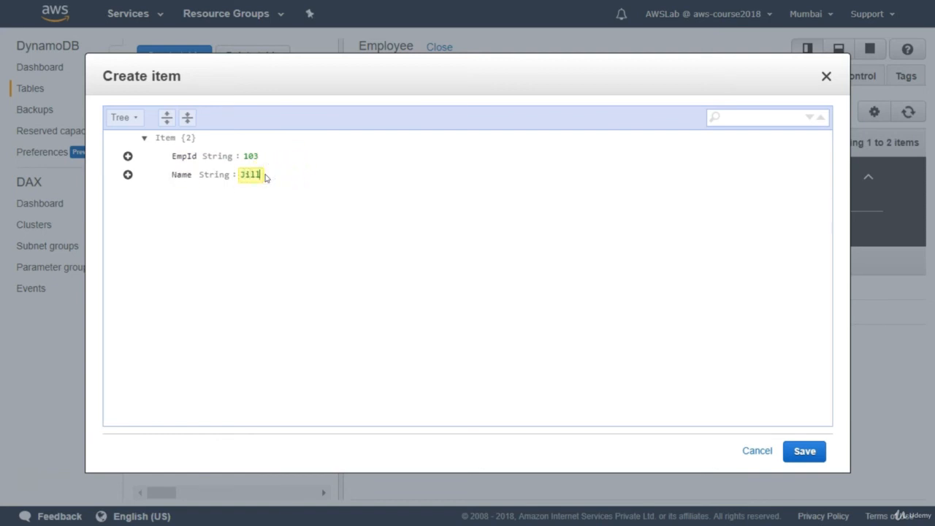
# Append a String attribute called Dept with the value Sales to item 103, and save the item
pyautogui.click(127, 177)
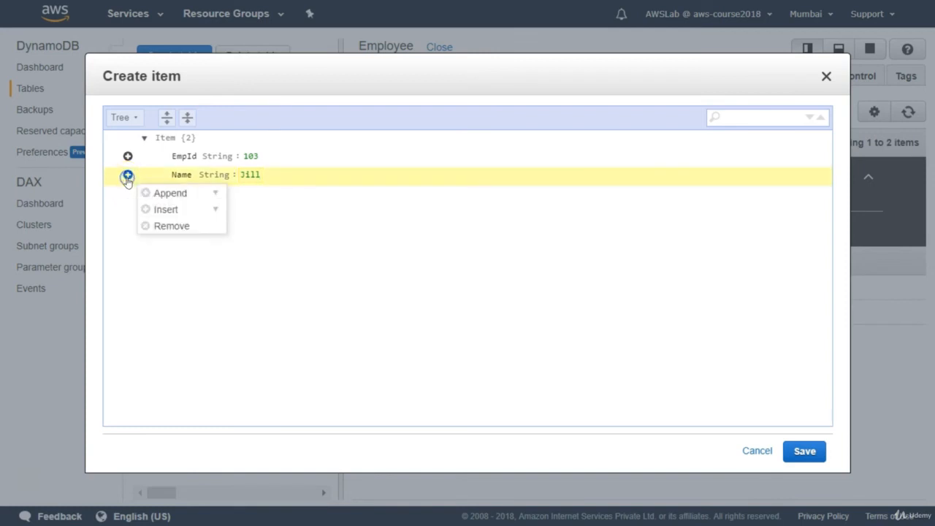
pyautogui.click(167, 195)
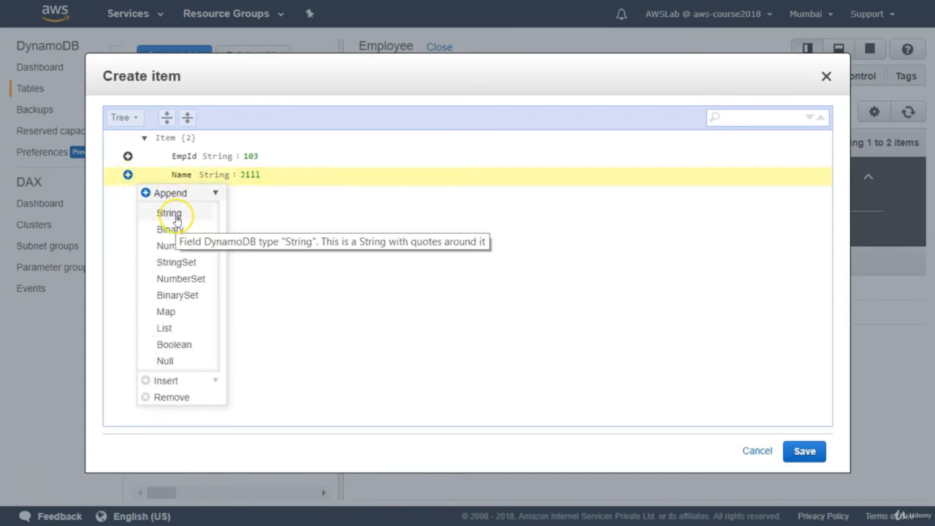
pyautogui.click(176, 219)
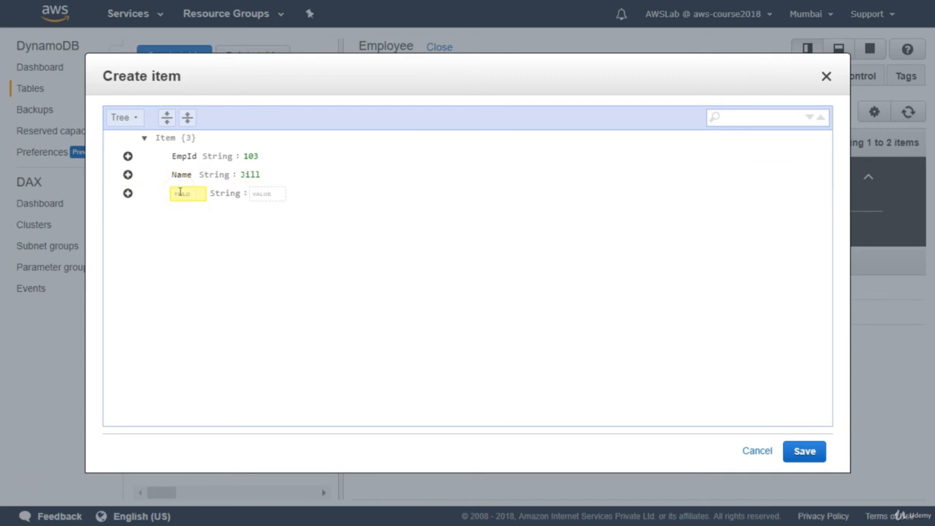
pyautogui.write('dep')
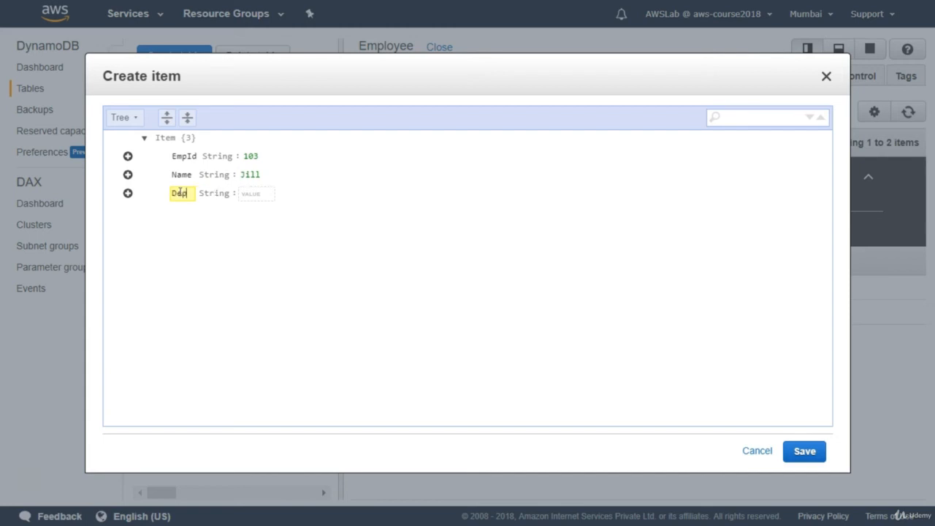
pyautogui.write('t')
pyautogui.click(241, 195)
pyautogui.write('S')
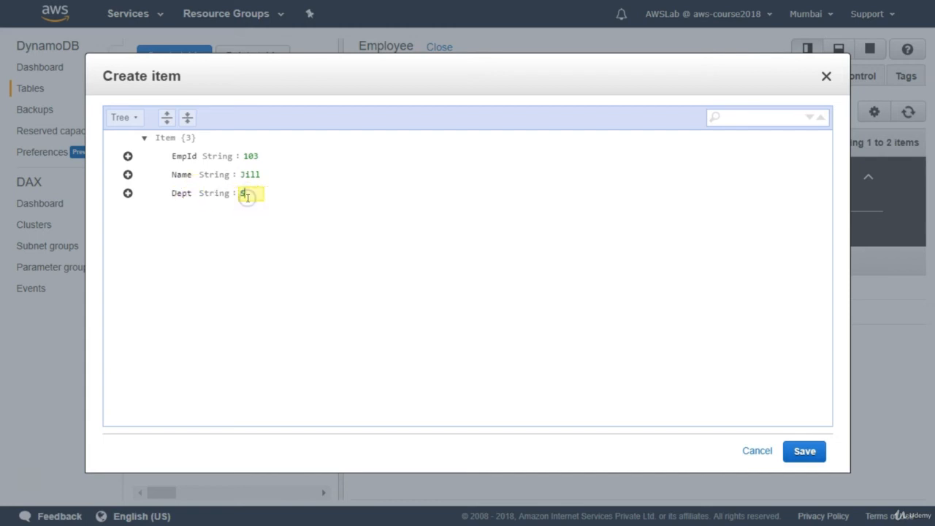
pyautogui.write('ales')
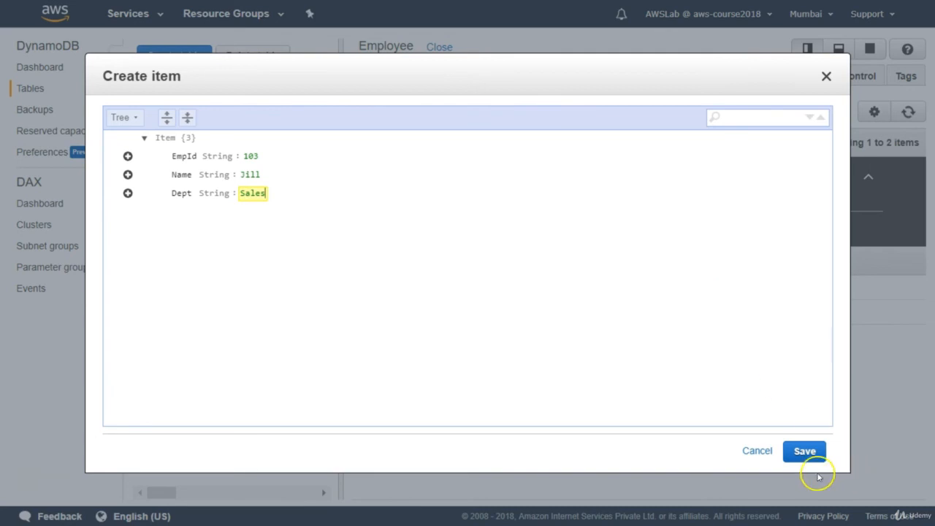
pyautogui.click(803, 451)
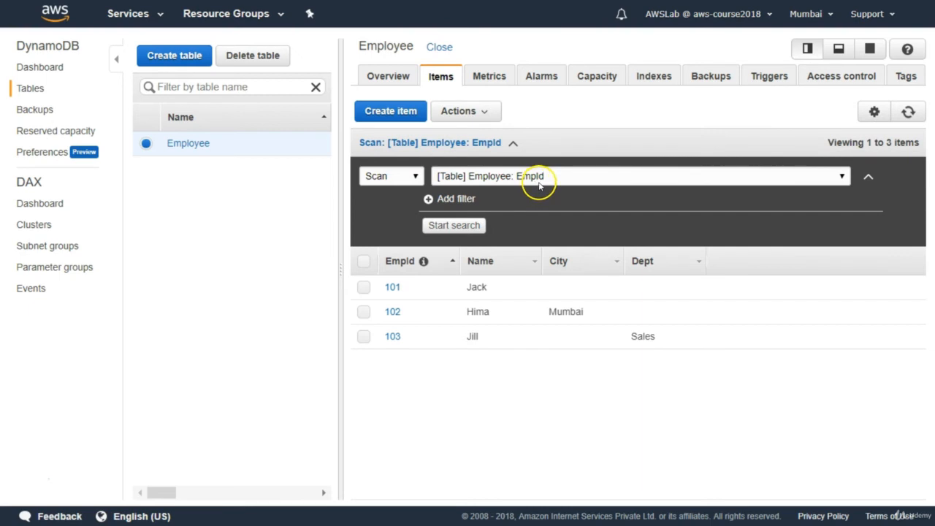
# Scan the Employee table with a filter for items whose String attribute Name begins with J
pyautogui.click(468, 200)
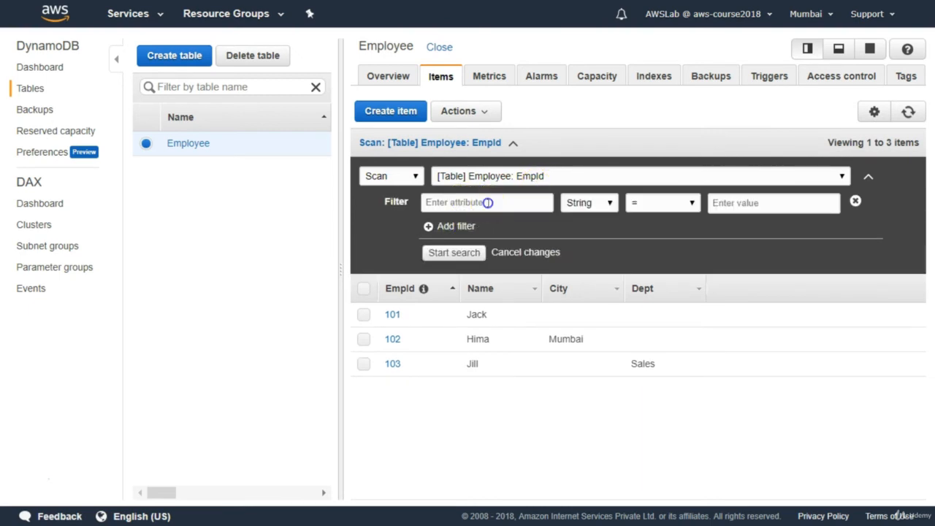
pyautogui.write('Name')
pyautogui.click(689, 204)
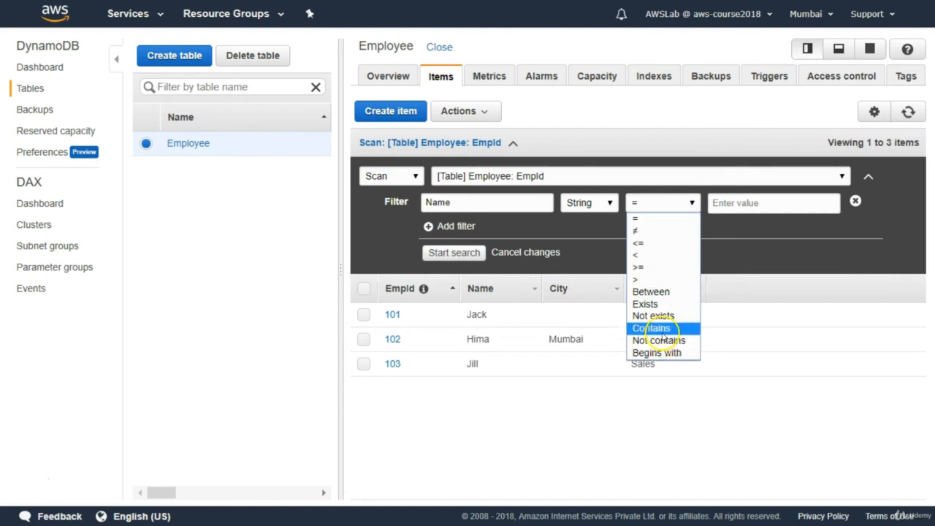
pyautogui.click(662, 354)
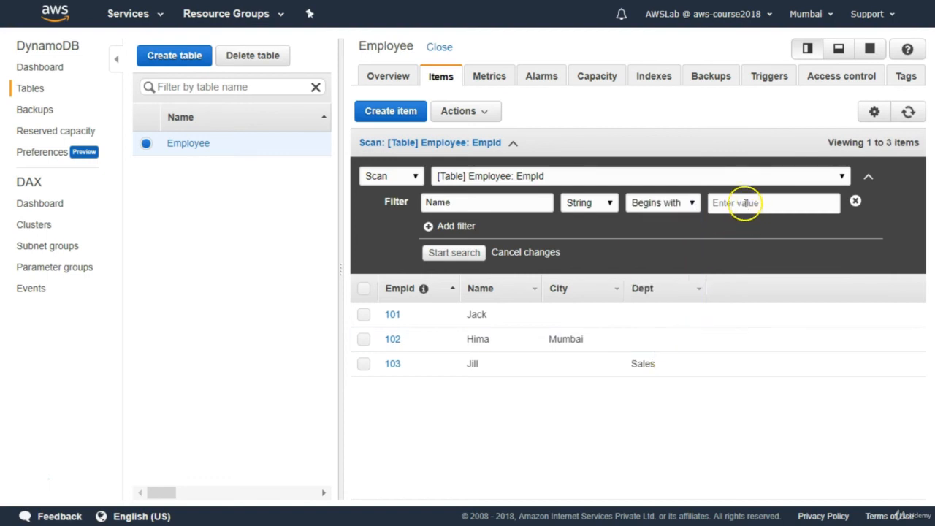
pyautogui.click(743, 203)
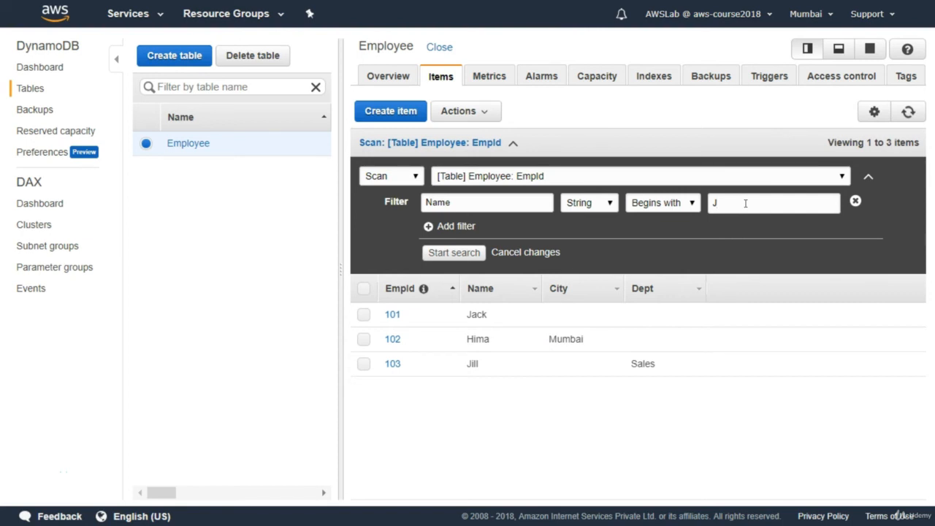
pyautogui.click(460, 253)
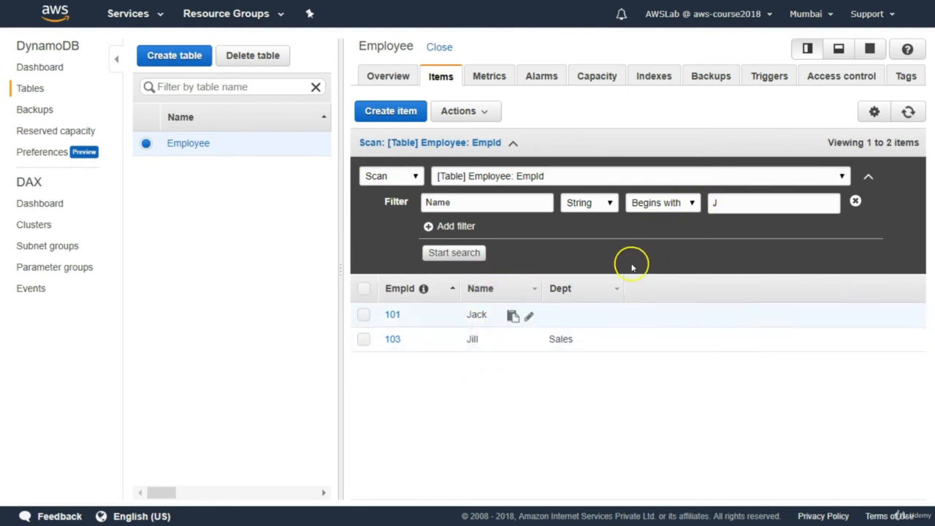
# Change the Name filter's value to H and run the scan again
pyautogui.click(721, 204)
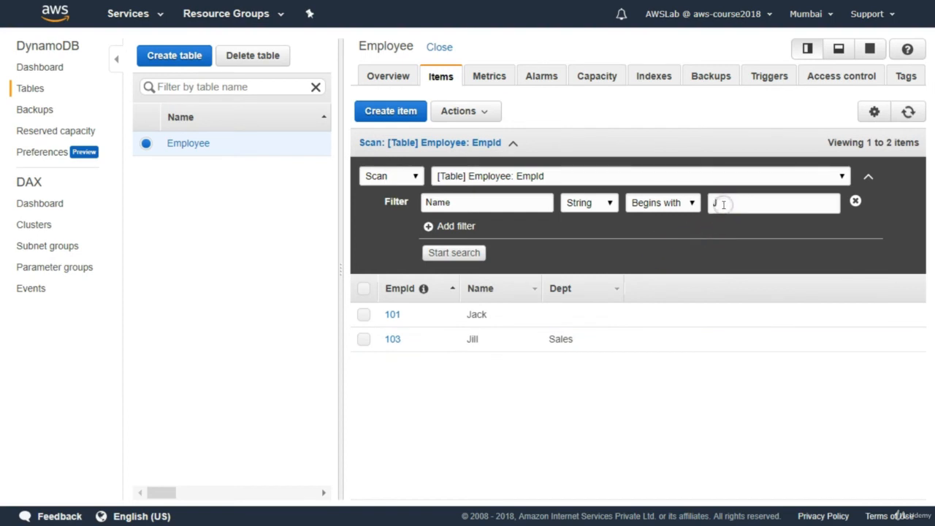
pyautogui.press('BackSpace')
pyautogui.write('H')
pyautogui.click(470, 254)
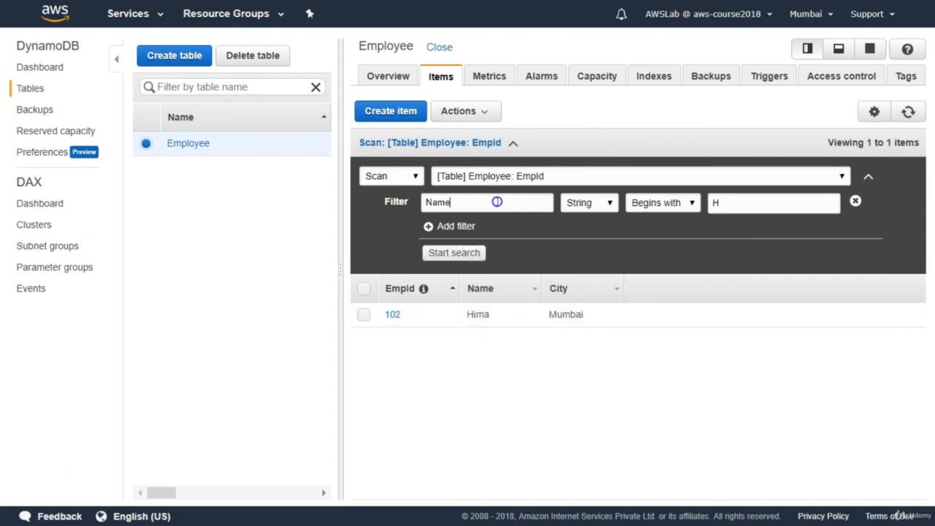
# Change the filter to the Dept attribute being equal to Sales and run the scan again
pyautogui.press('BackSpace')
pyautogui.press('BackSpace')
pyautogui.press('BackSpace')
pyautogui.press('BackSpace')
pyautogui.write('Dept')
pyautogui.click(730, 200)
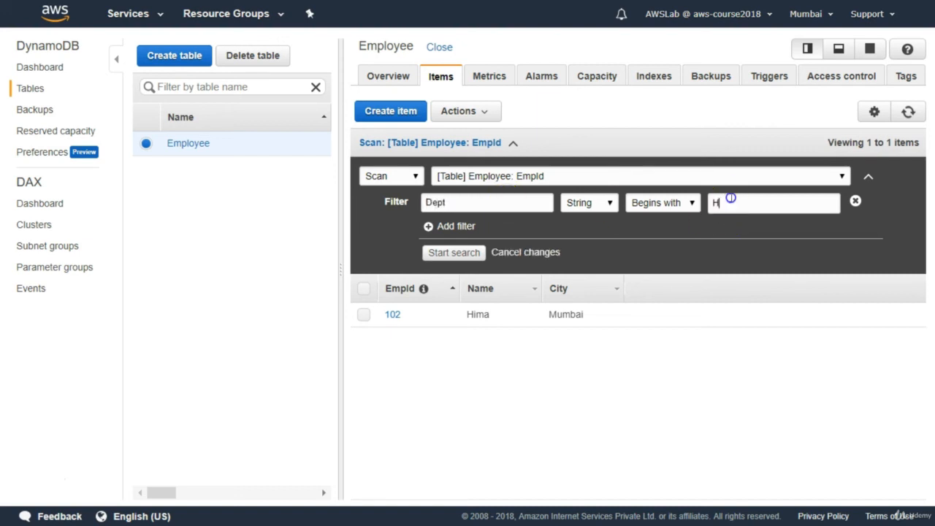
pyautogui.press('BackSpace')
pyautogui.write('Sales')
pyautogui.click(687, 206)
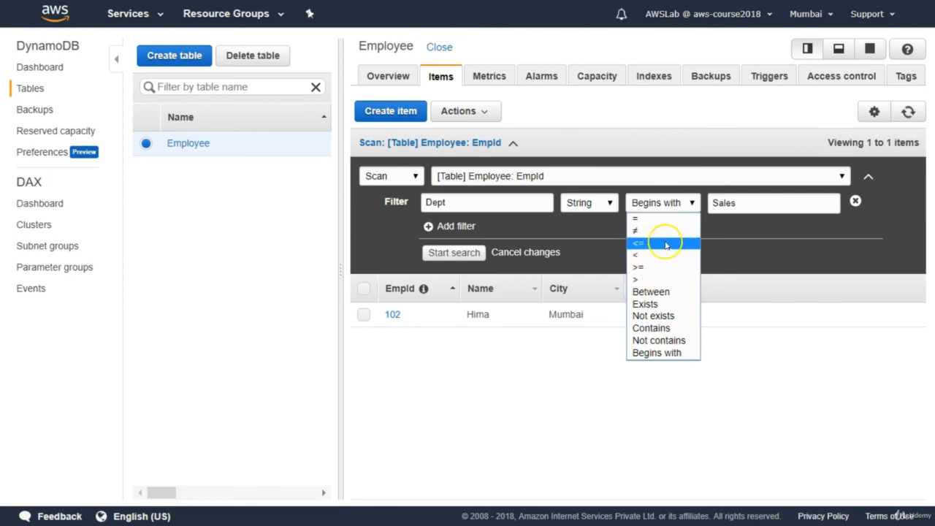
pyautogui.click(655, 219)
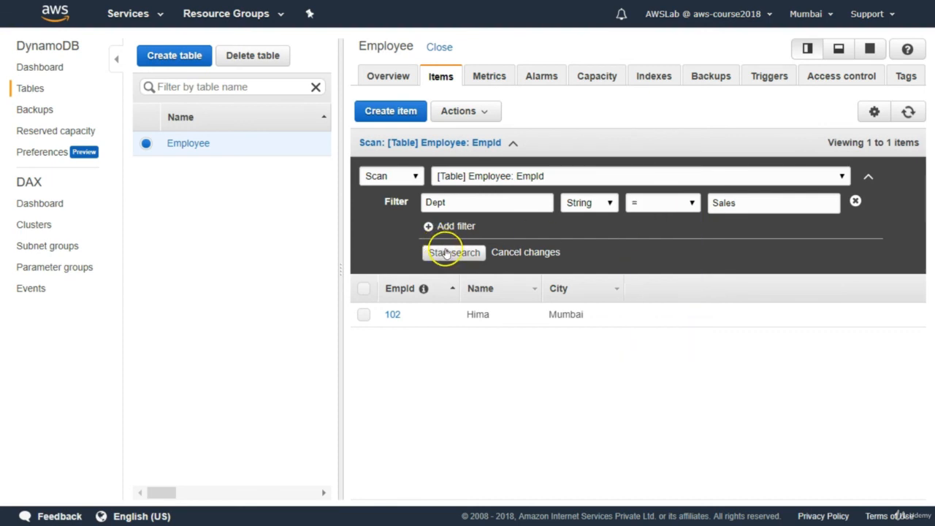
pyautogui.click(447, 252)
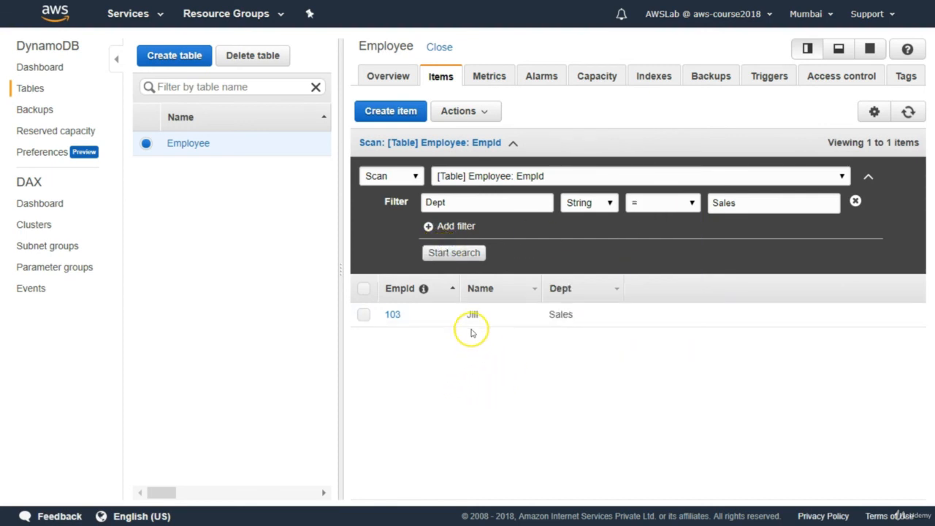